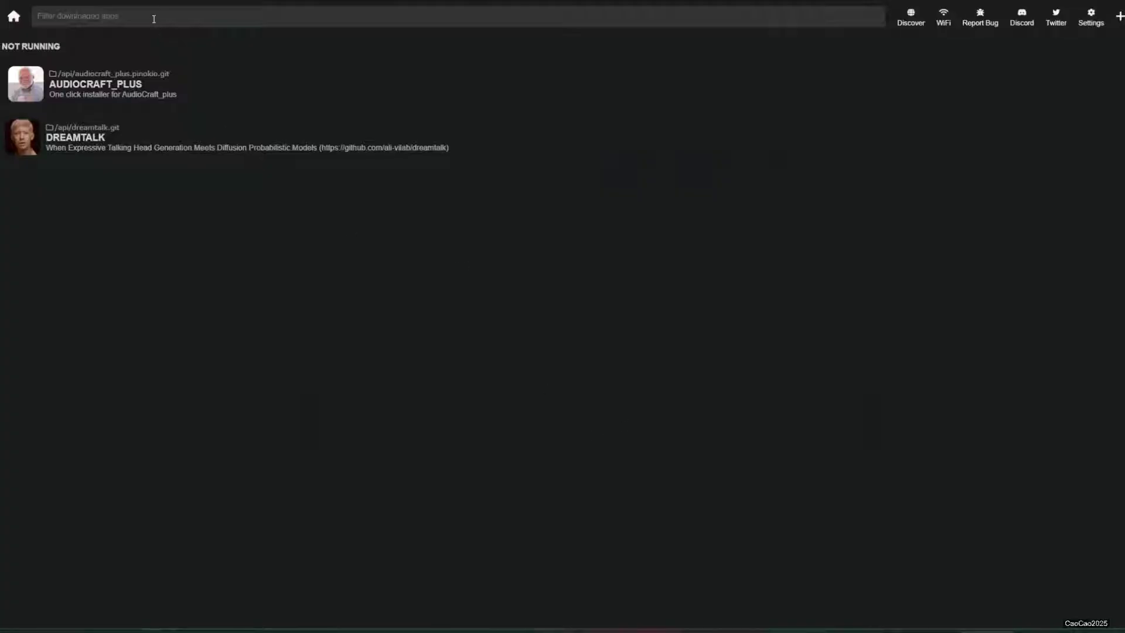
Step: Find kohya_ss among the verified scripts by searching "kohya" and download it under the name kohya.pinokio.git
click(913, 14)
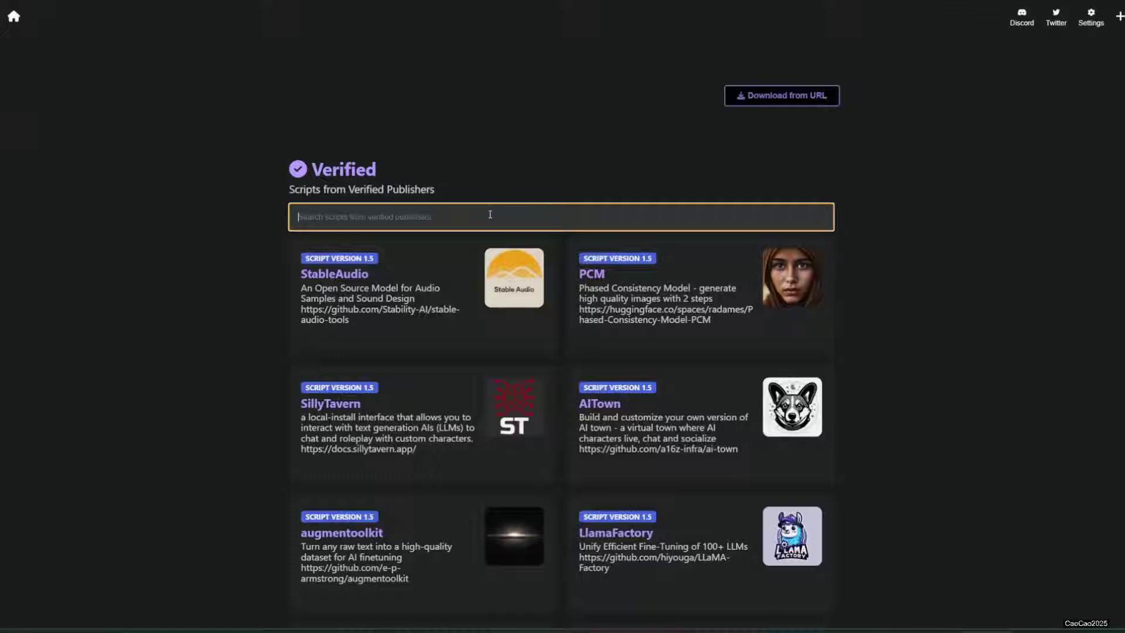
text(kohya)
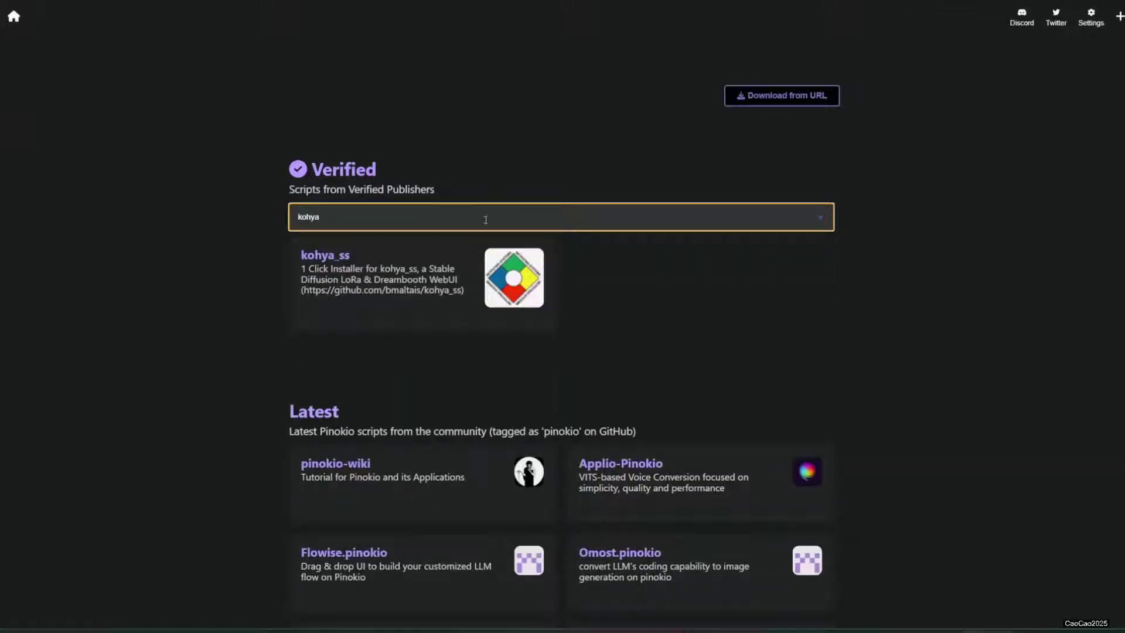
click(371, 285)
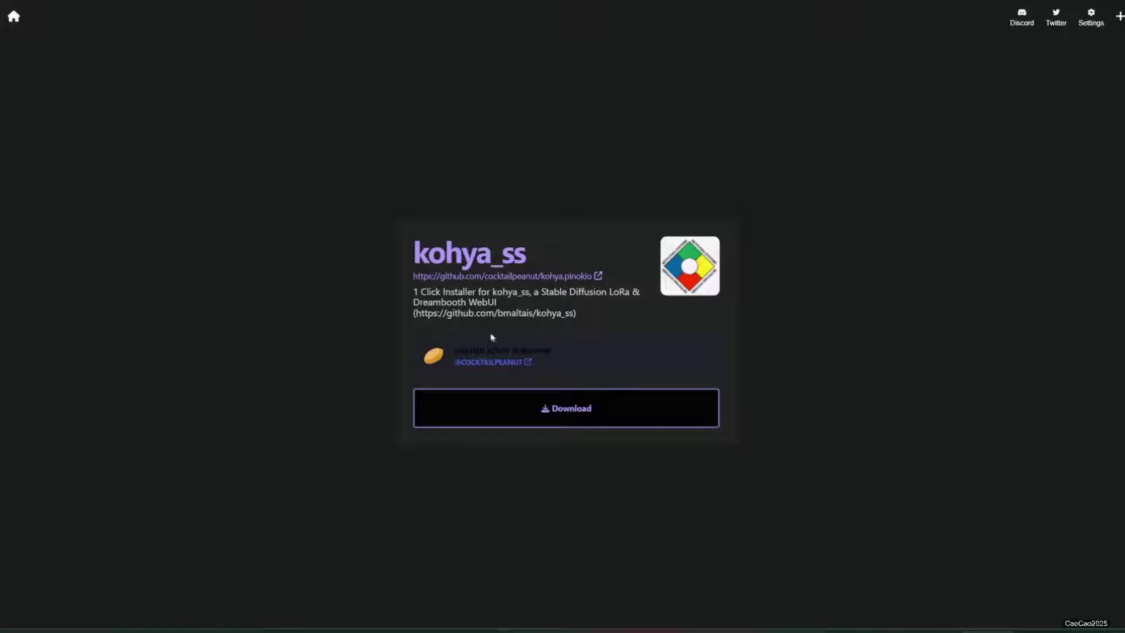
click(506, 412)
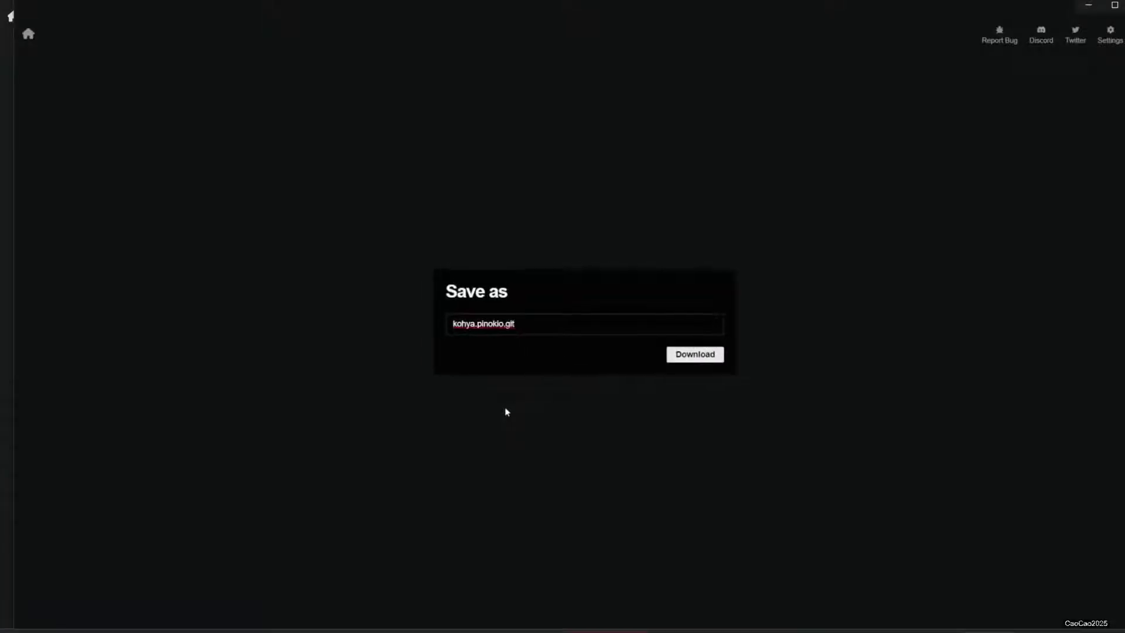
click(688, 354)
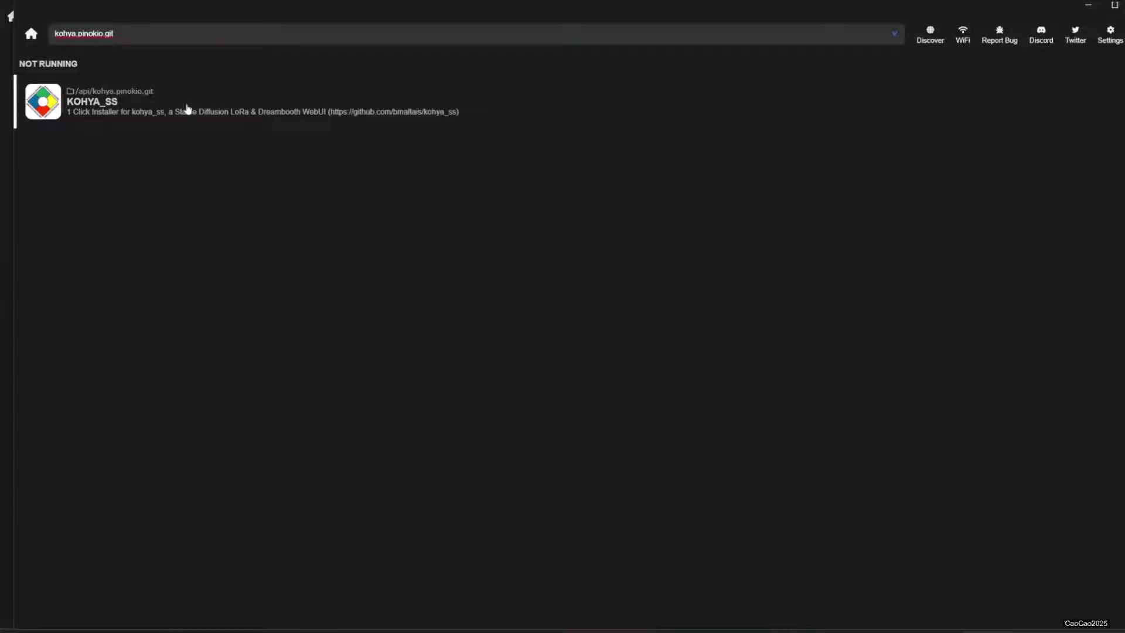
Step: Open the downloaded kohya_ss app, install it, and dismiss the installation notice
click(188, 112)
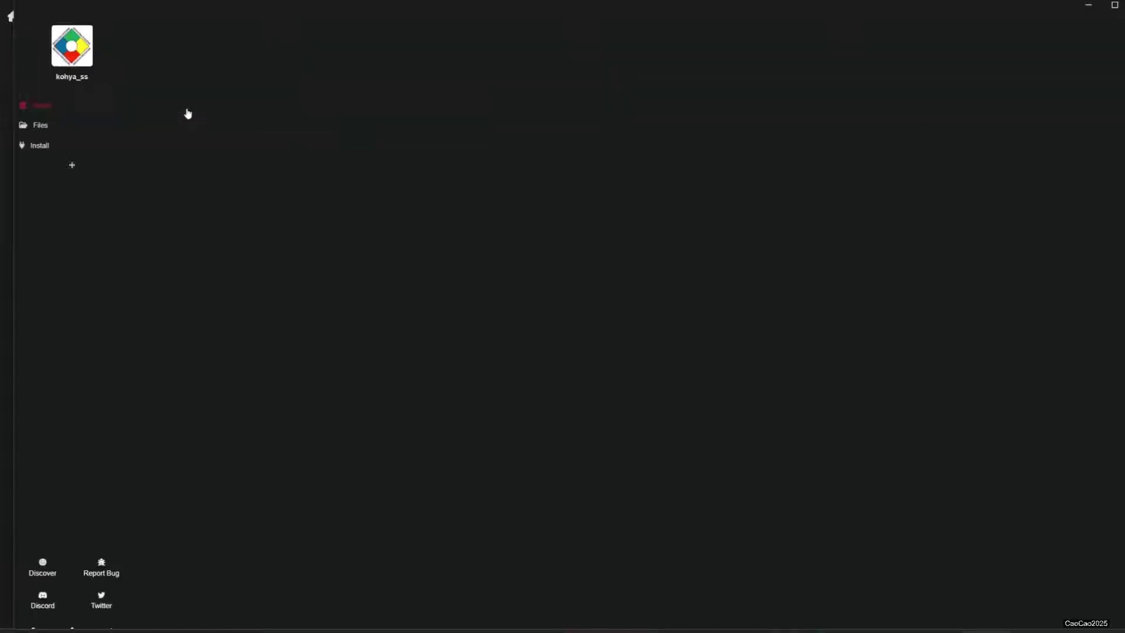
click(47, 151)
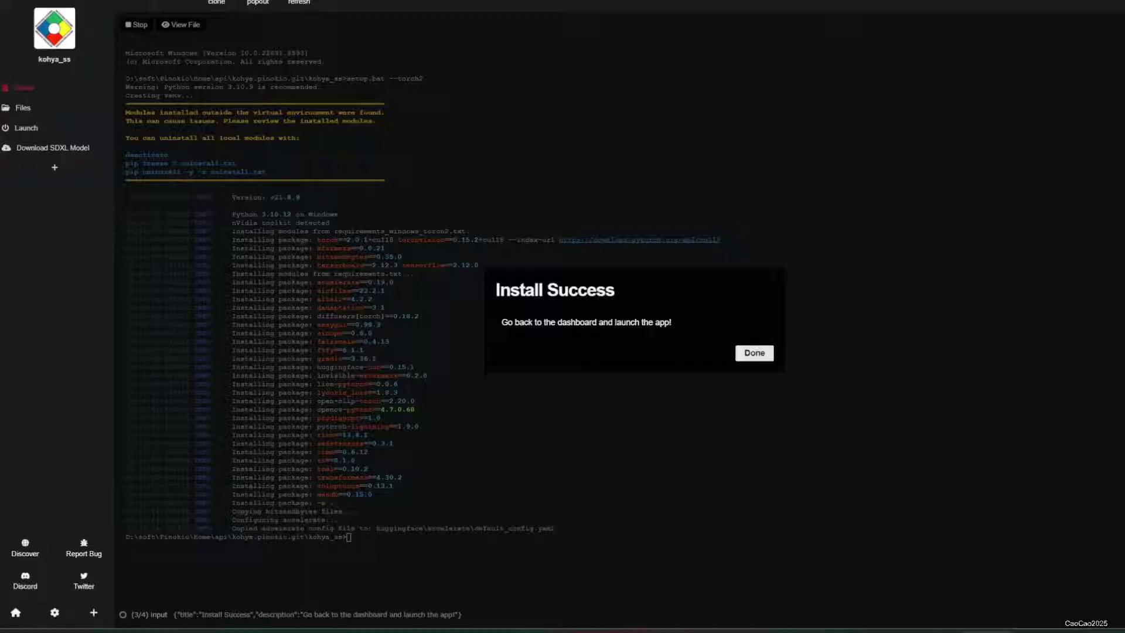
click(755, 353)
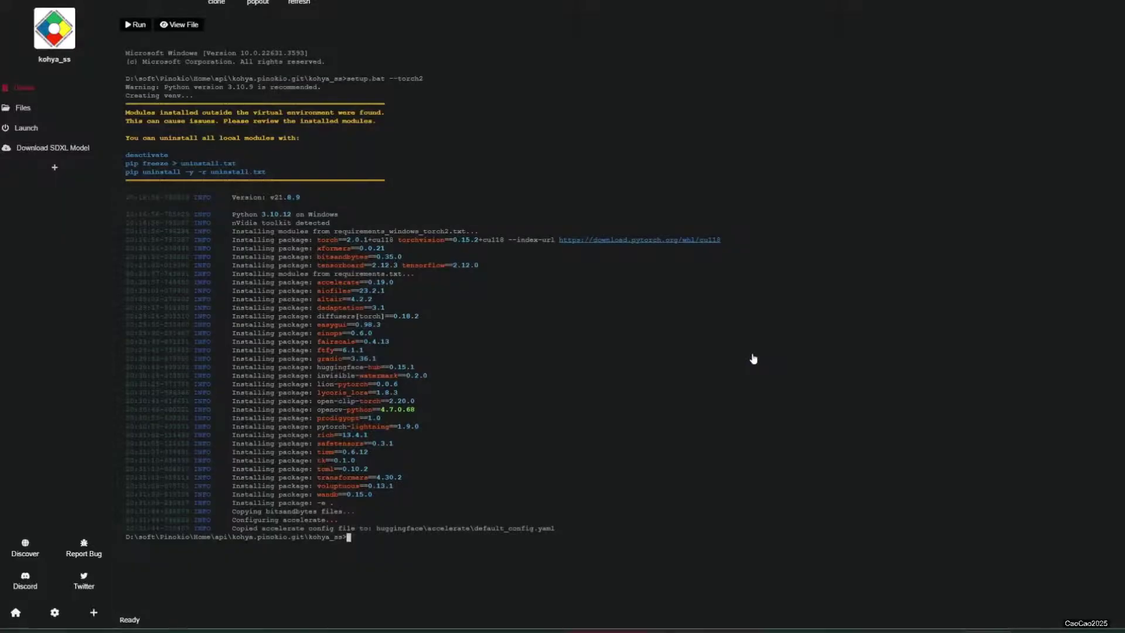
Step: Launch kohya_ss and open its Utilities section in the browser
click(33, 135)
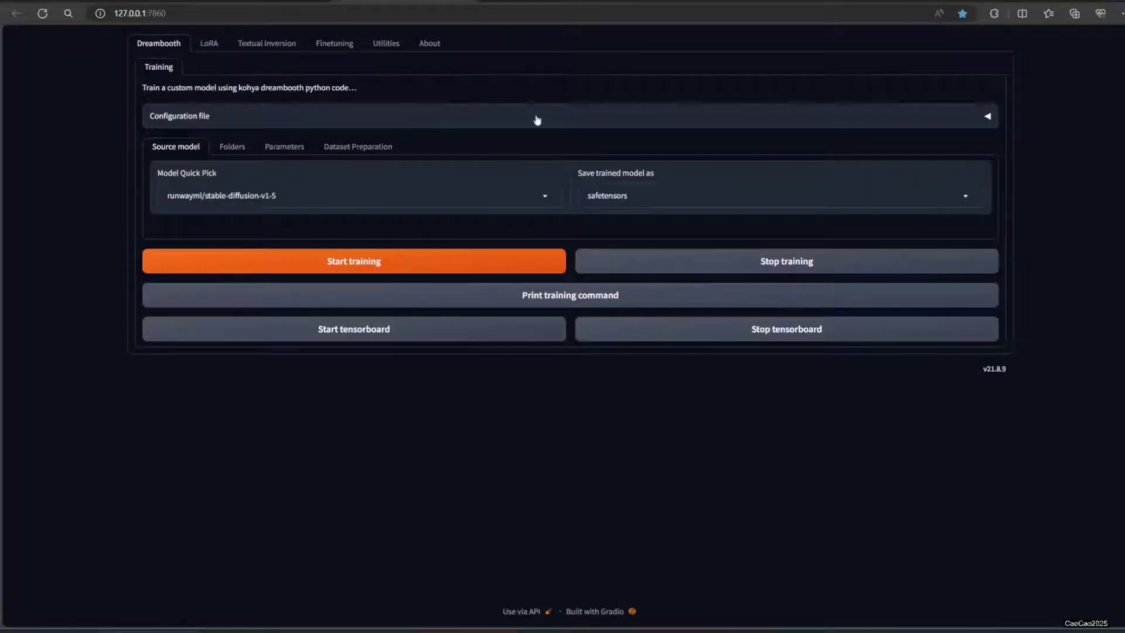
click(389, 45)
click(238, 93)
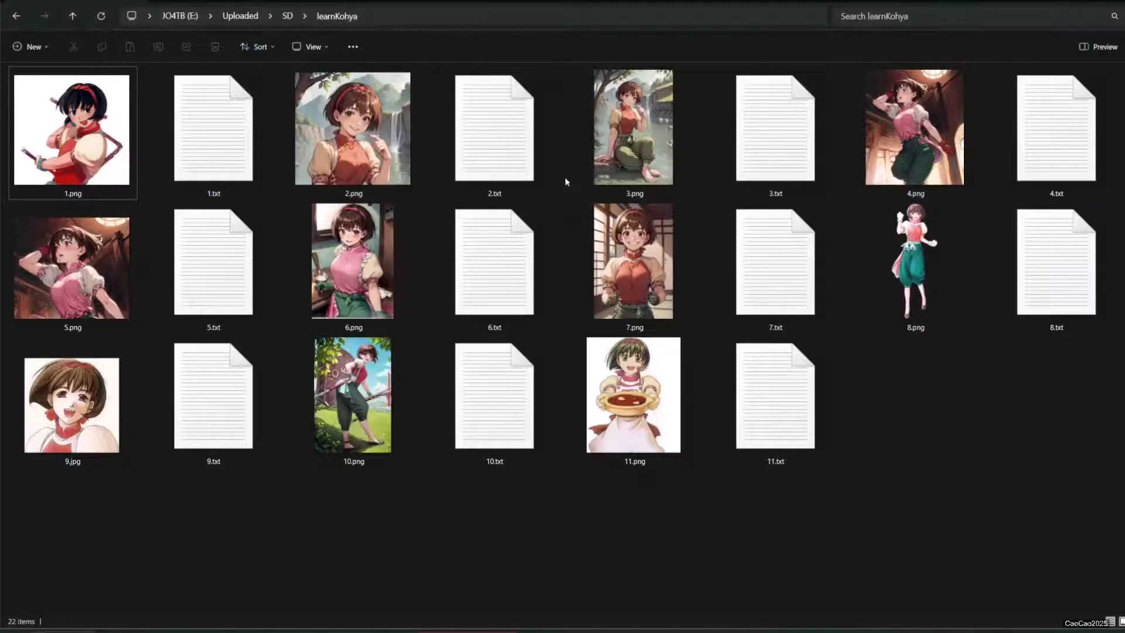
Step: Review the captions in 2.txt, 3.txt, 4.txt, 6.txt and 10.txt in the learnKohya folder
double_click(495, 135)
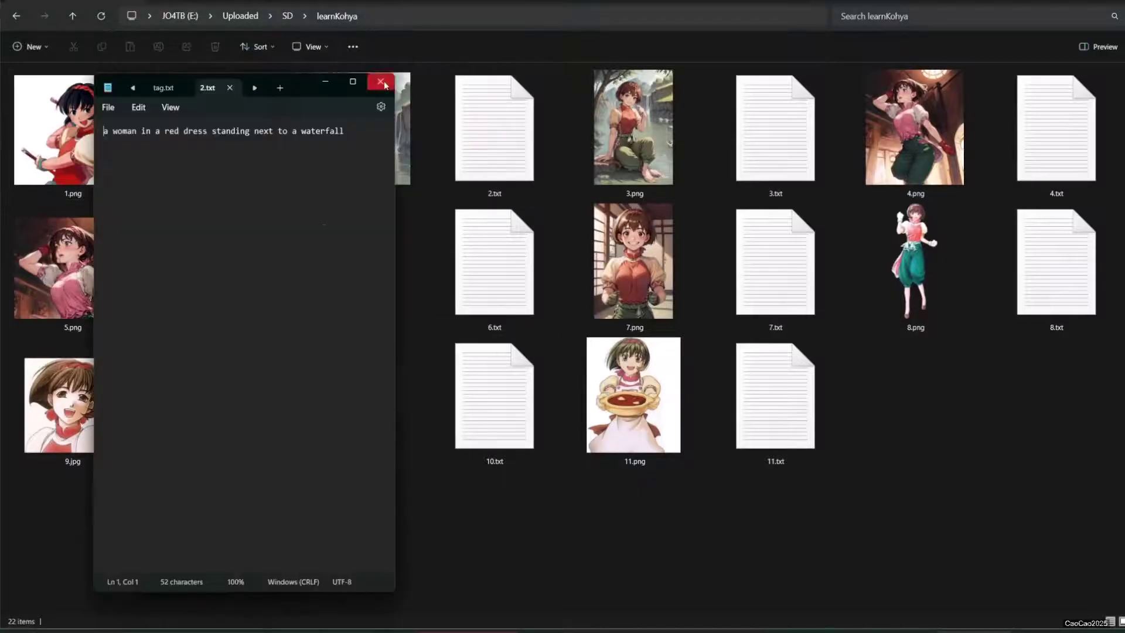
double_click(775, 135)
click(325, 81)
double_click(1057, 135)
double_click(486, 269)
click(325, 82)
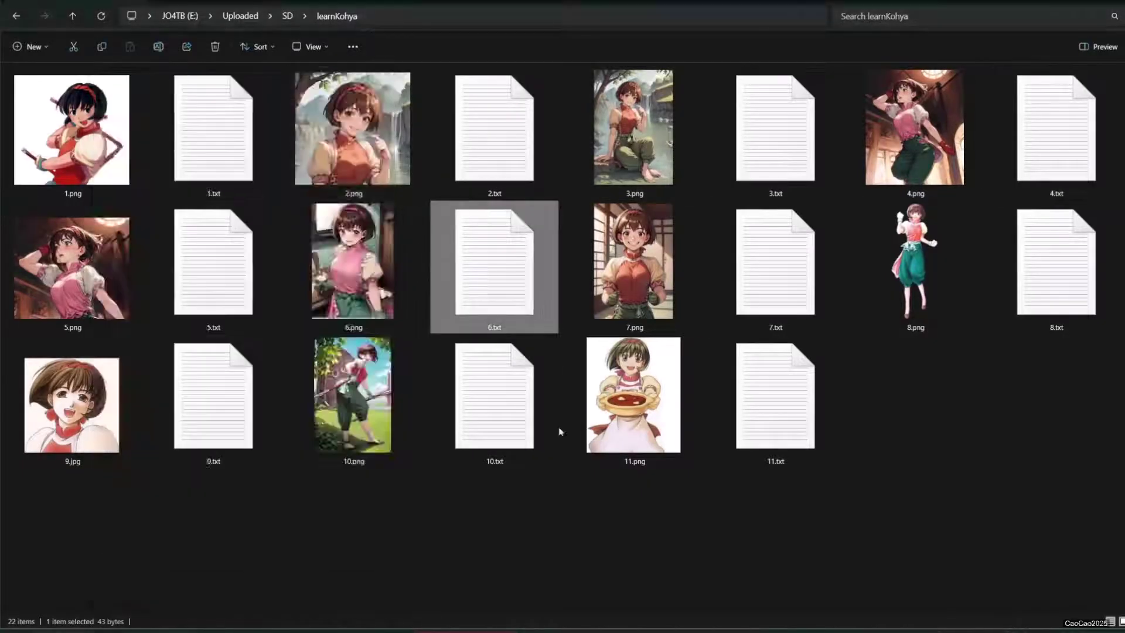
double_click(504, 404)
click(325, 81)
Step: Create a folder named lora_nanami inside learnKohya and open it
right_click(656, 565)
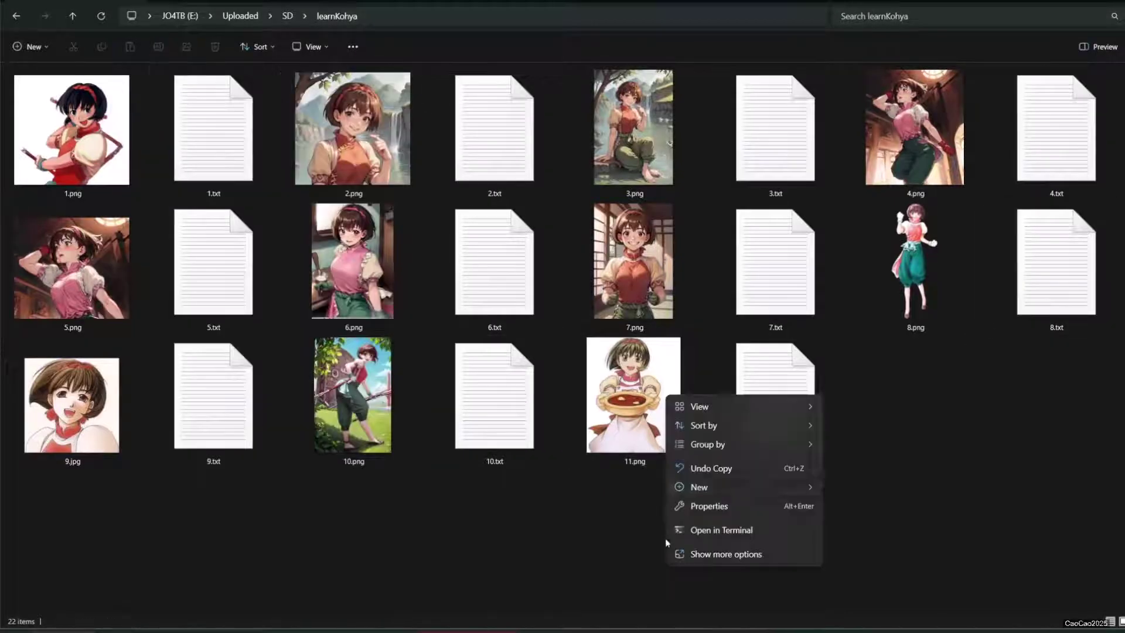
mouse_move(739, 487)
click(850, 280)
text(lora)
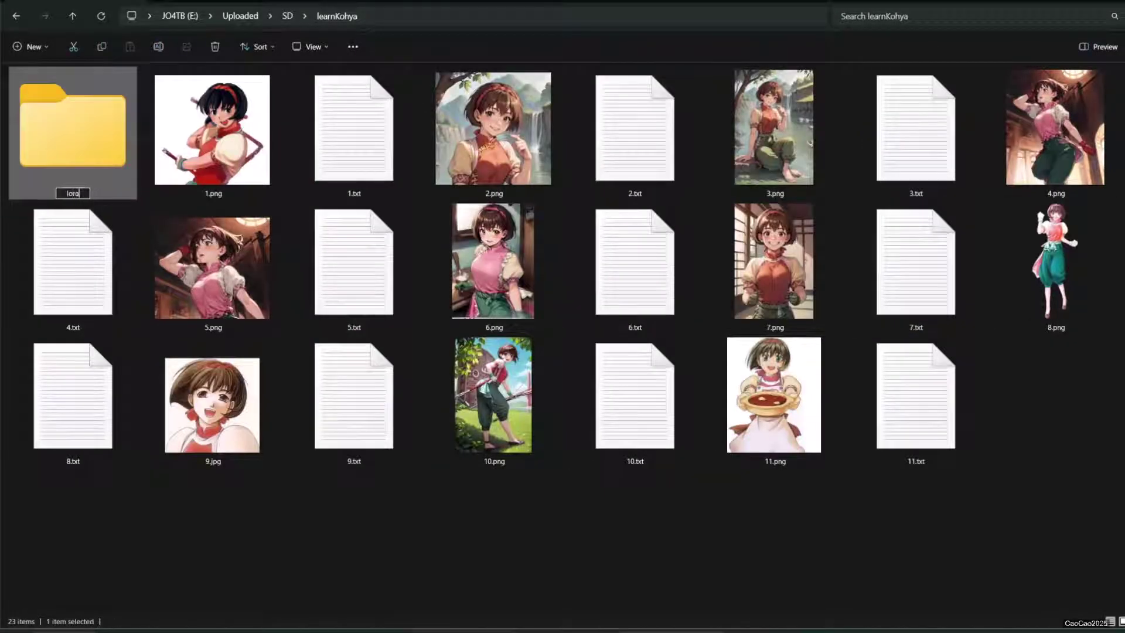
text(_nanami)
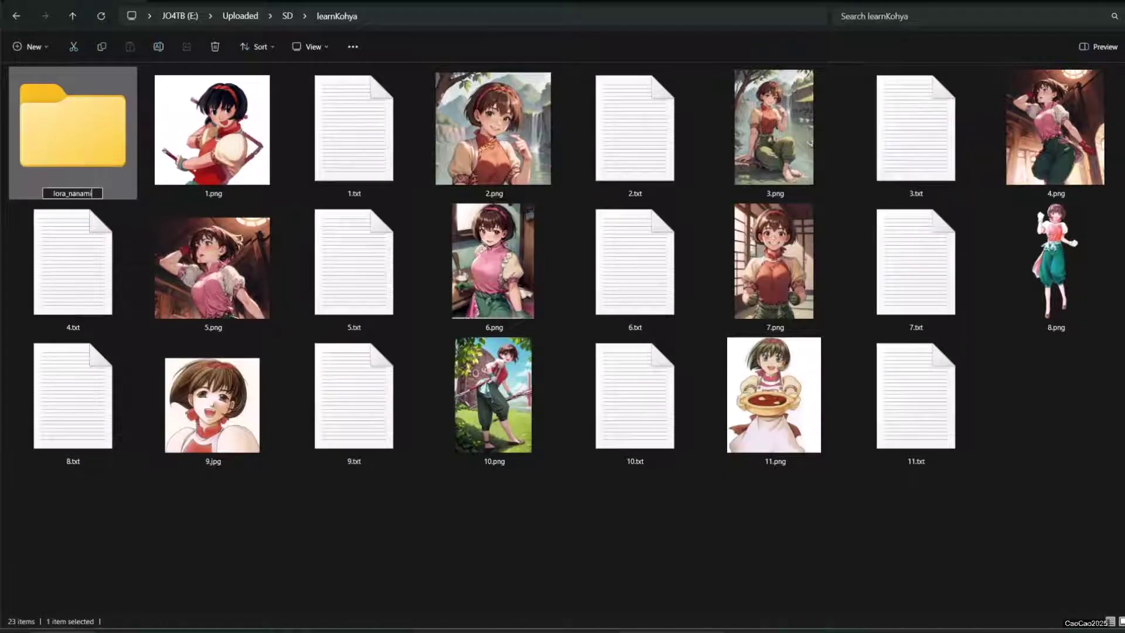
key(Return)
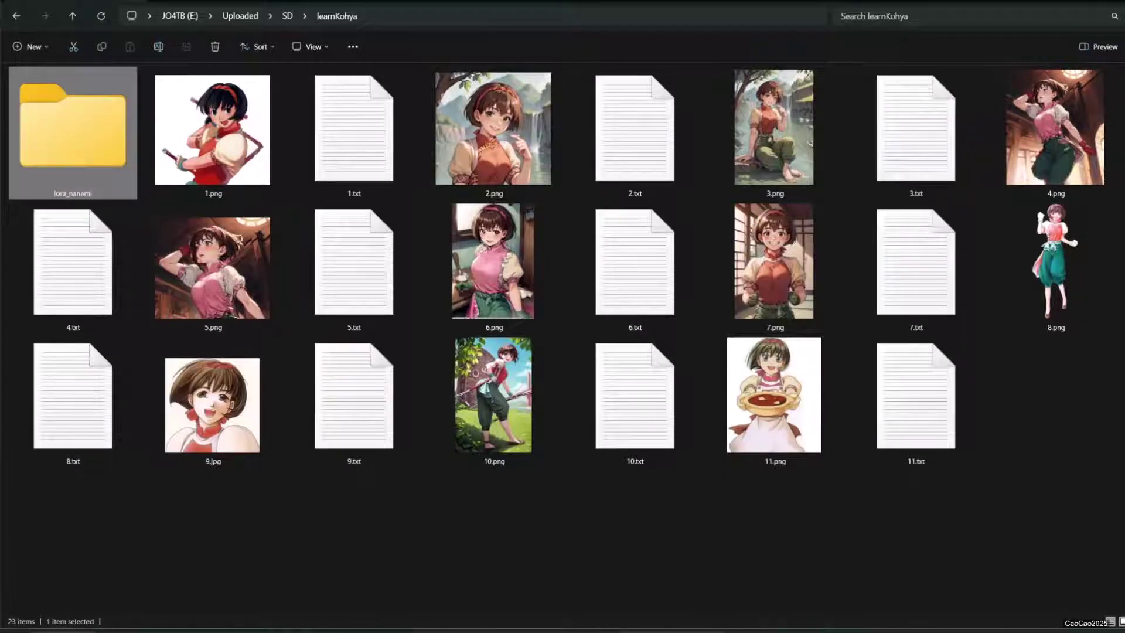
key(Return)
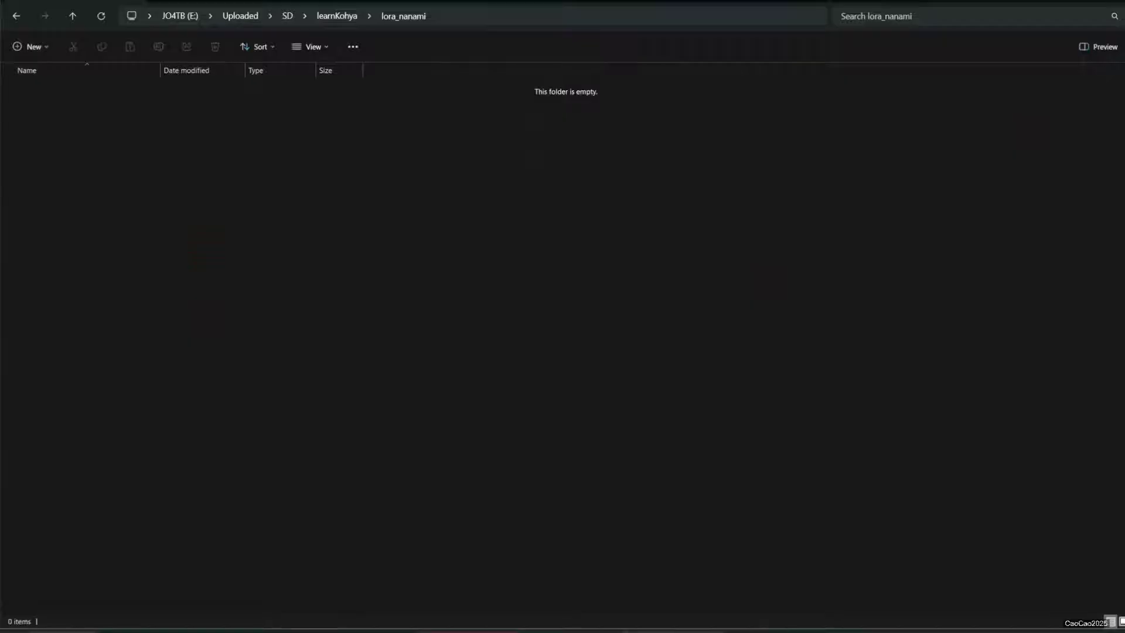
Step: Create a subfolder named image inside lora_nanami
right_click(229, 385)
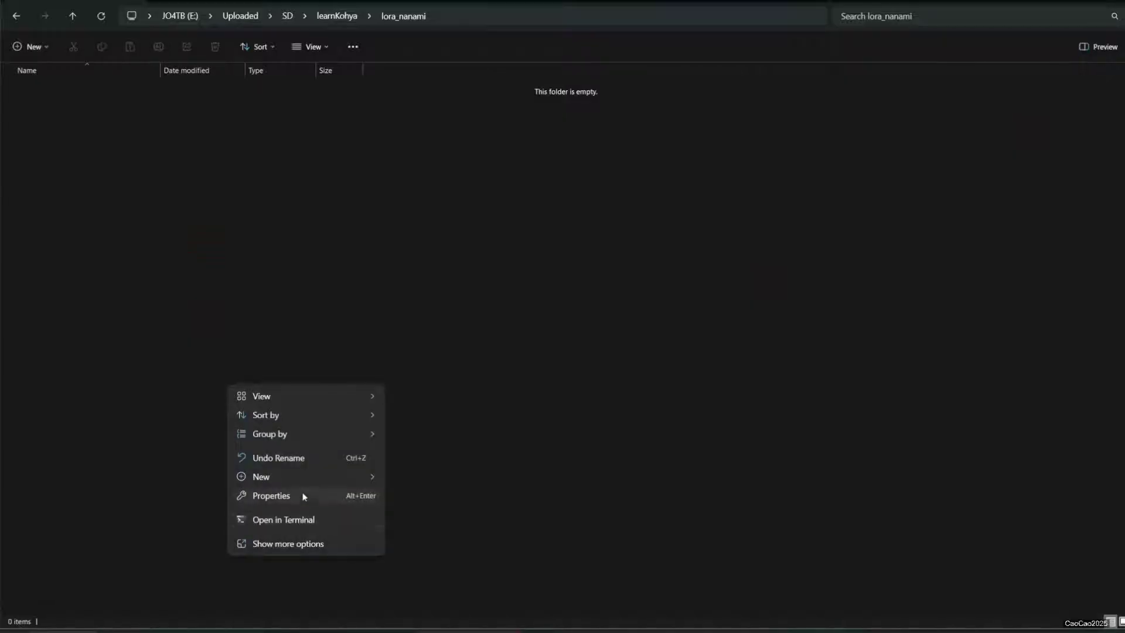
mouse_move(310, 479)
click(419, 273)
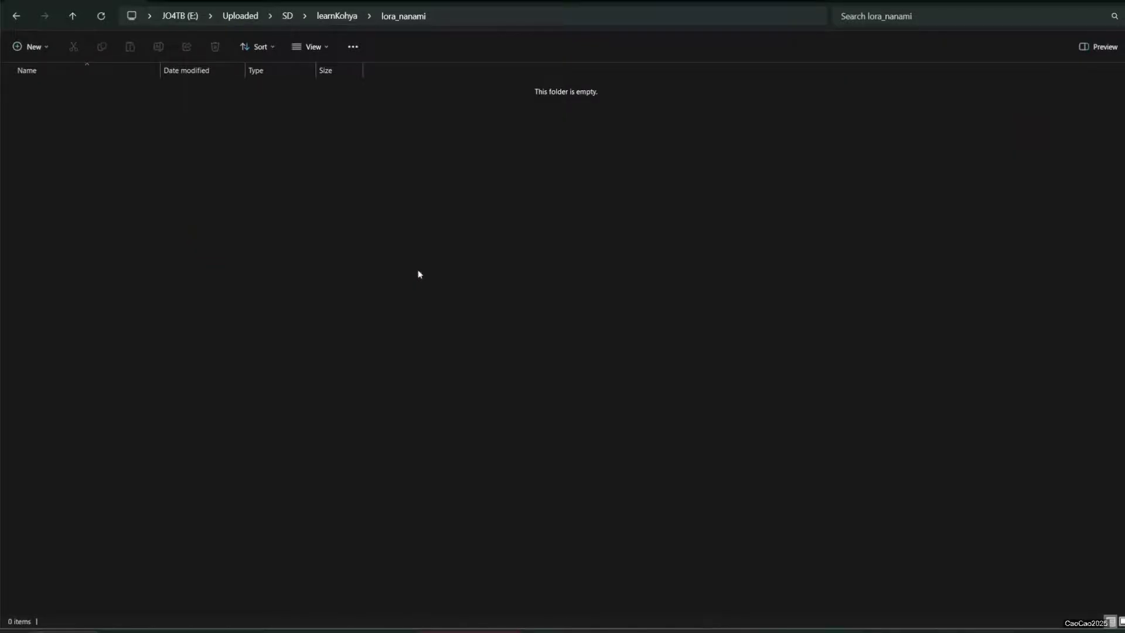
text(image)
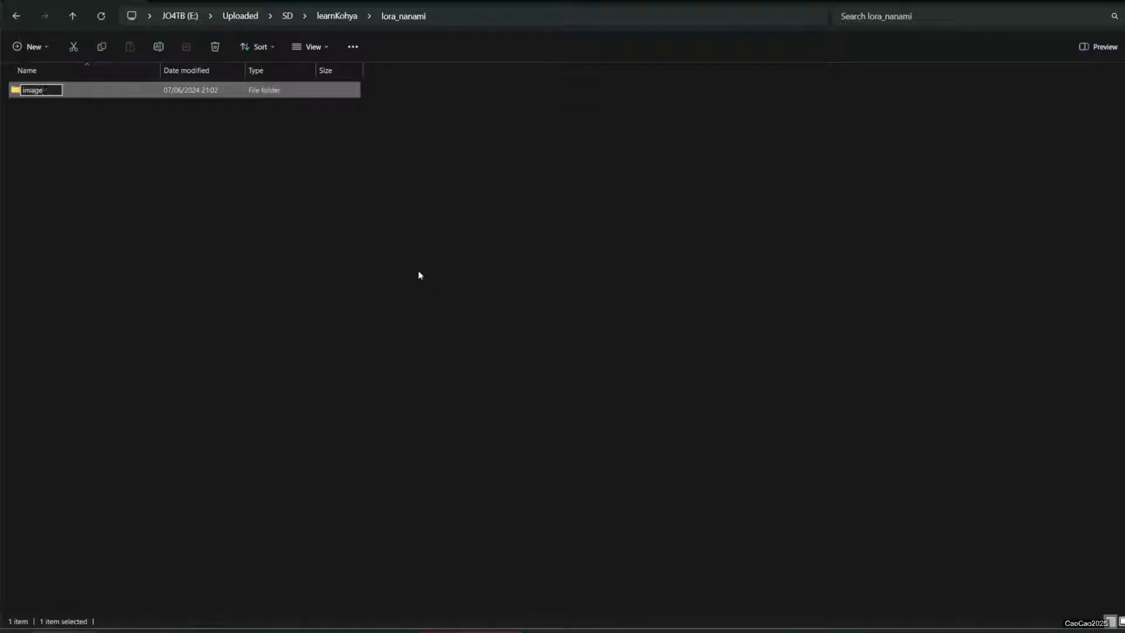
key(Return)
Step: Create a subfolder named model inside lora_nanami
right_click(420, 275)
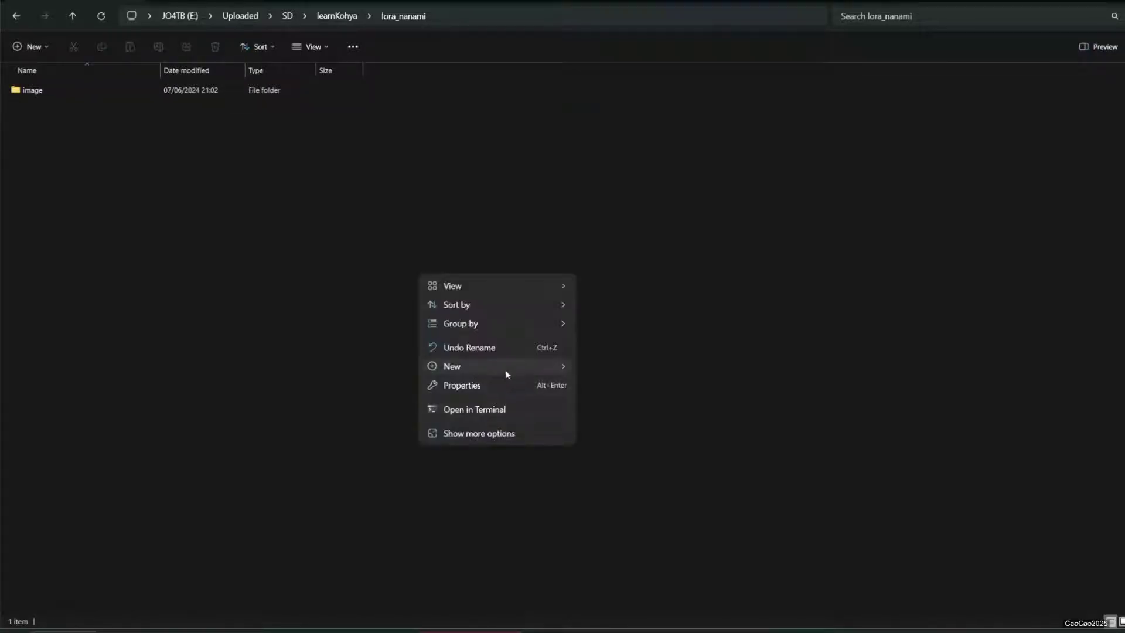
mouse_move(505, 373)
click(598, 369)
text(model)
key(Return)
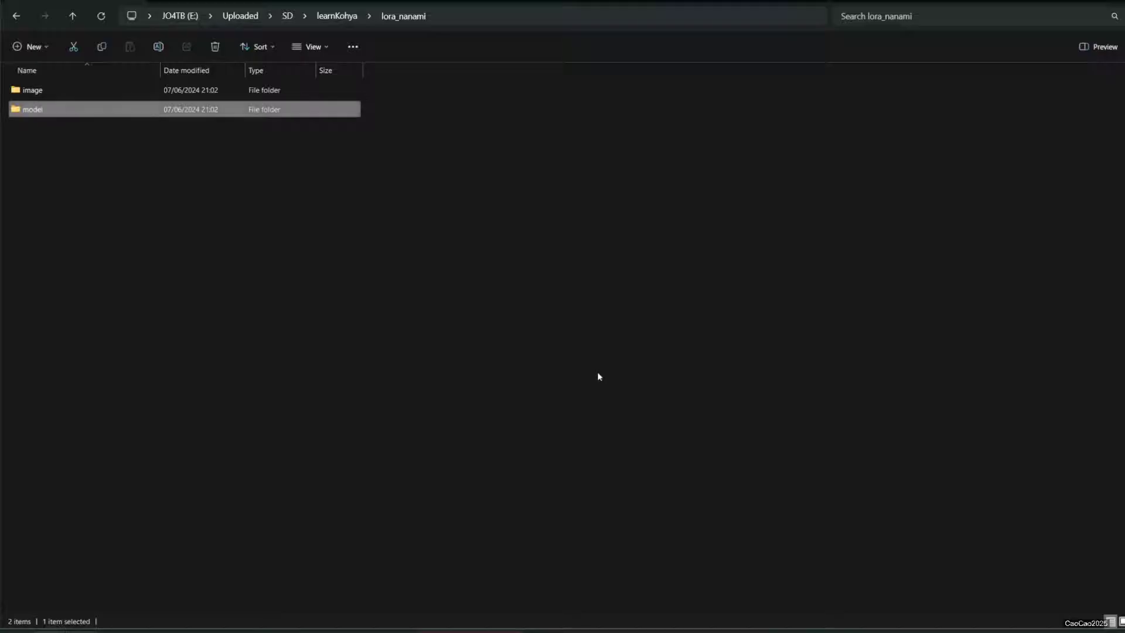
Step: Create a subfolder named log inside lora_nanami
right_click(447, 331)
mouse_move(529, 424)
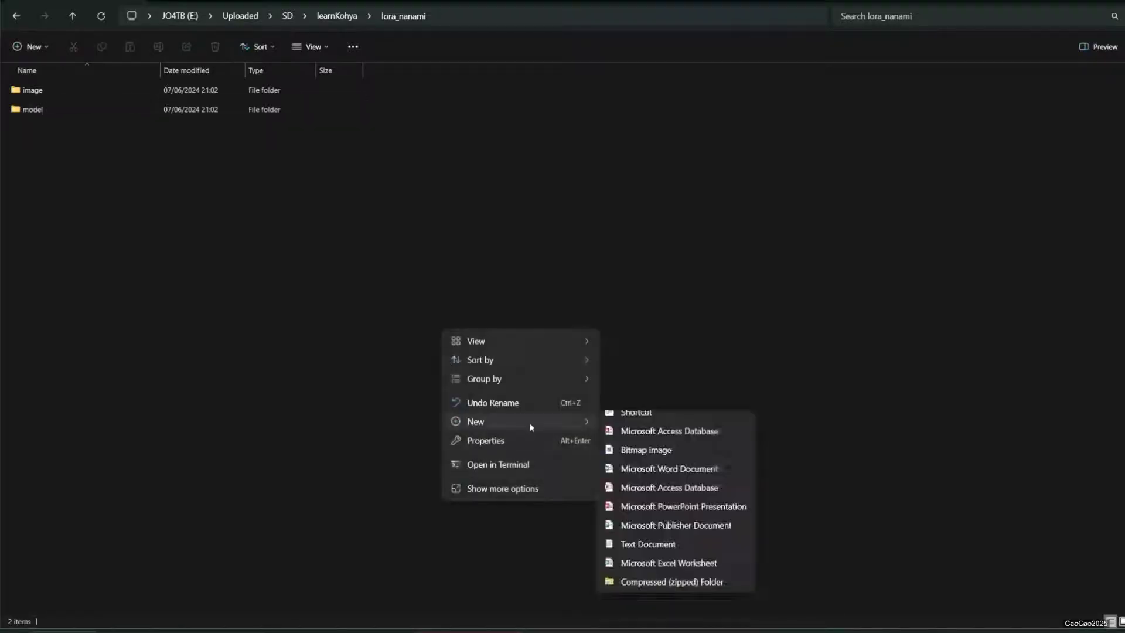
click(616, 429)
text(log)
key(Return)
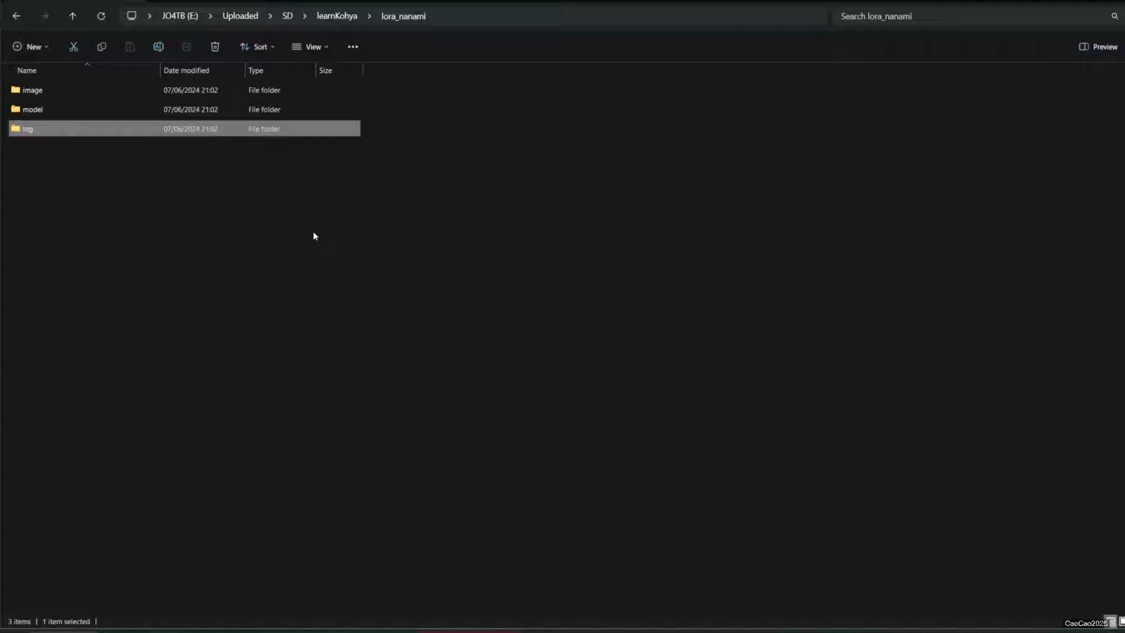
Step: Refresh the lora_nanami listing and open its image subfolder
click(78, 140)
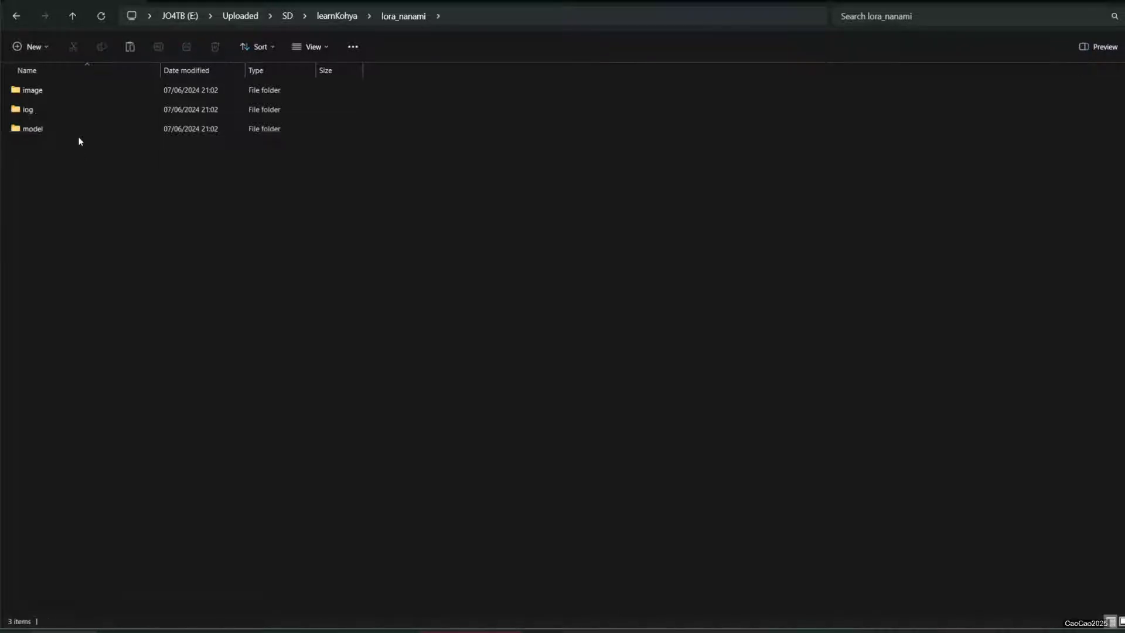
click(44, 96)
double_click(44, 96)
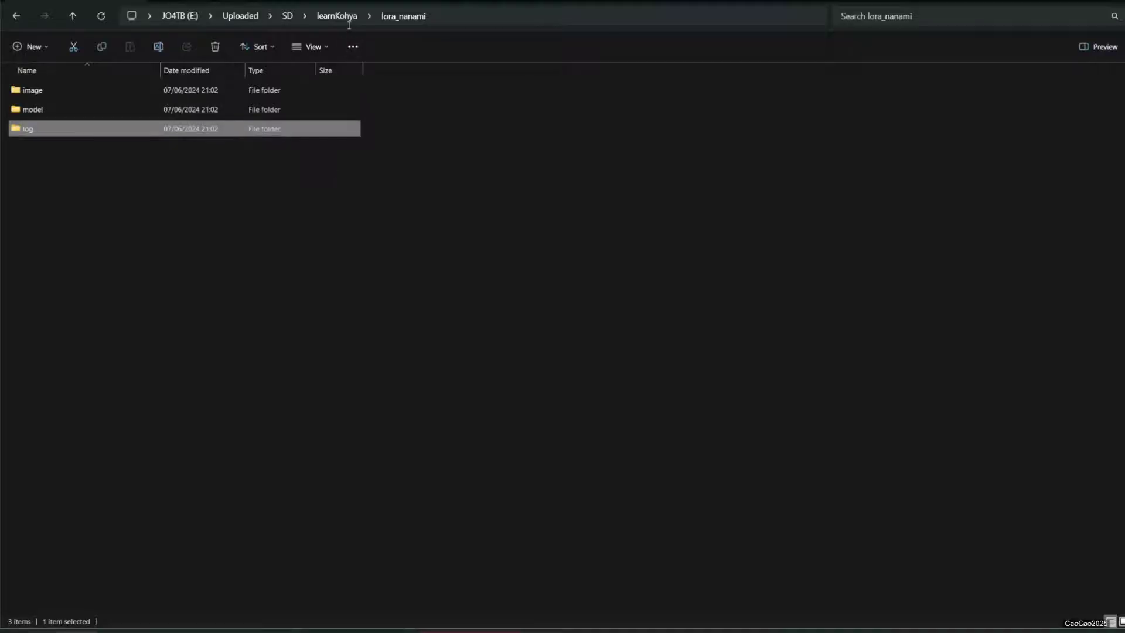
Step: Go back to the learnKohya folder and look over the training images
click(337, 16)
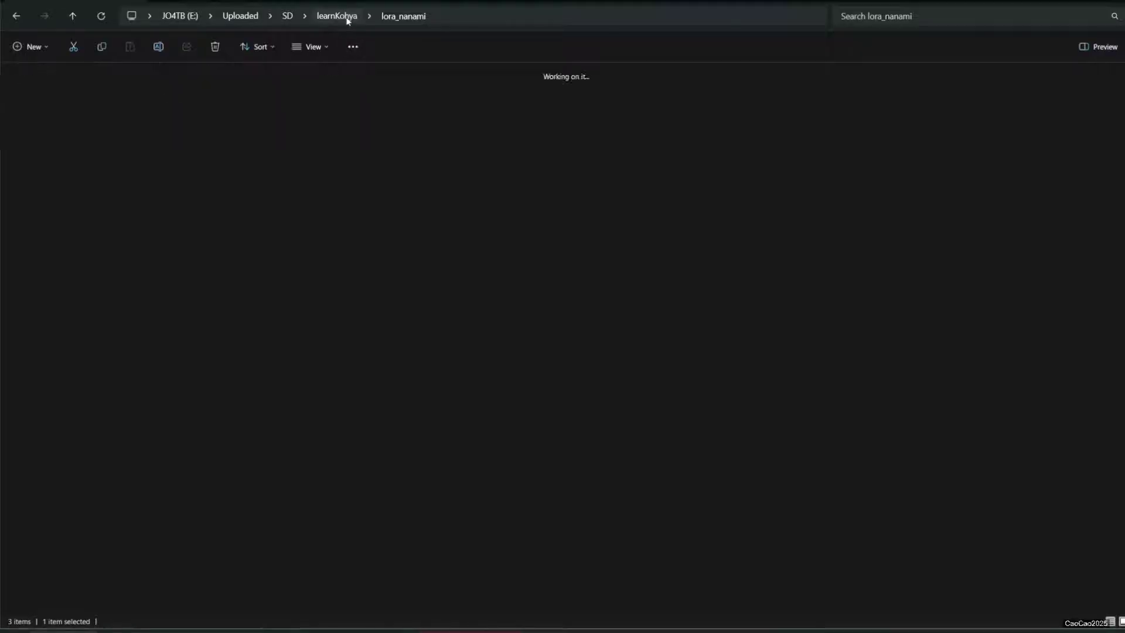
click(439, 174)
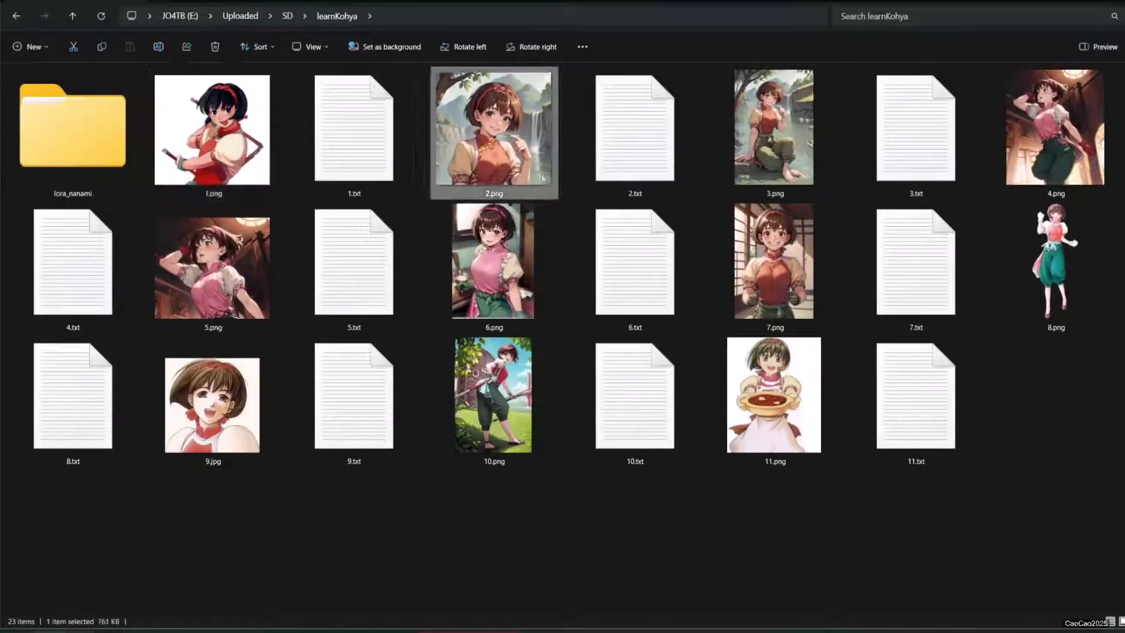
click(820, 170)
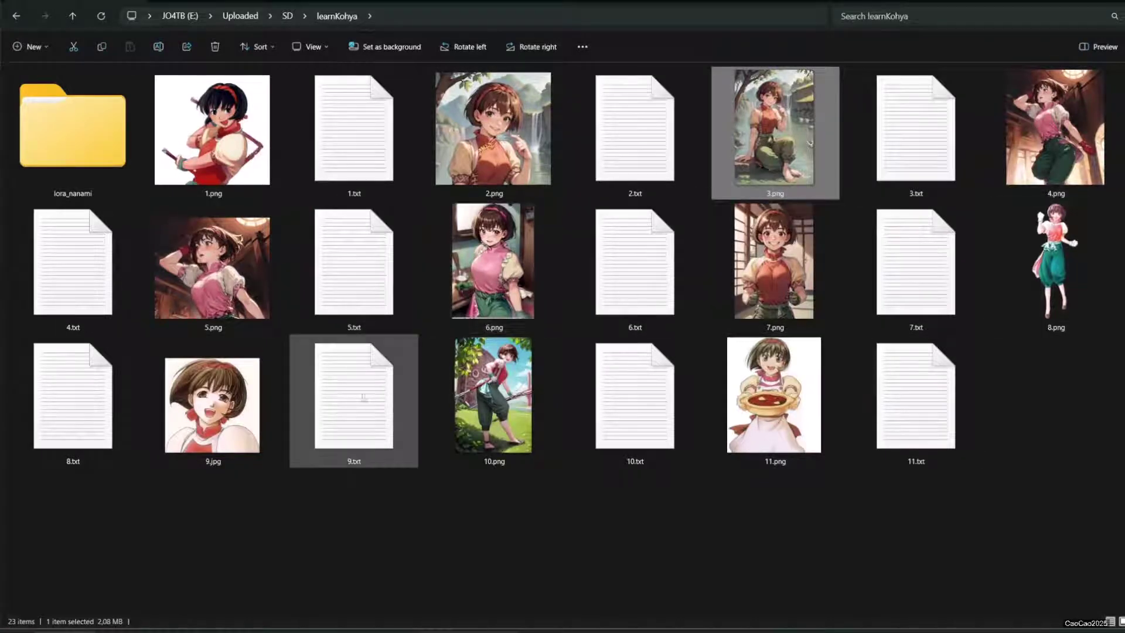
Step: Switch to Calculator and divide 1500 training steps by the 11 images
click(754, 549)
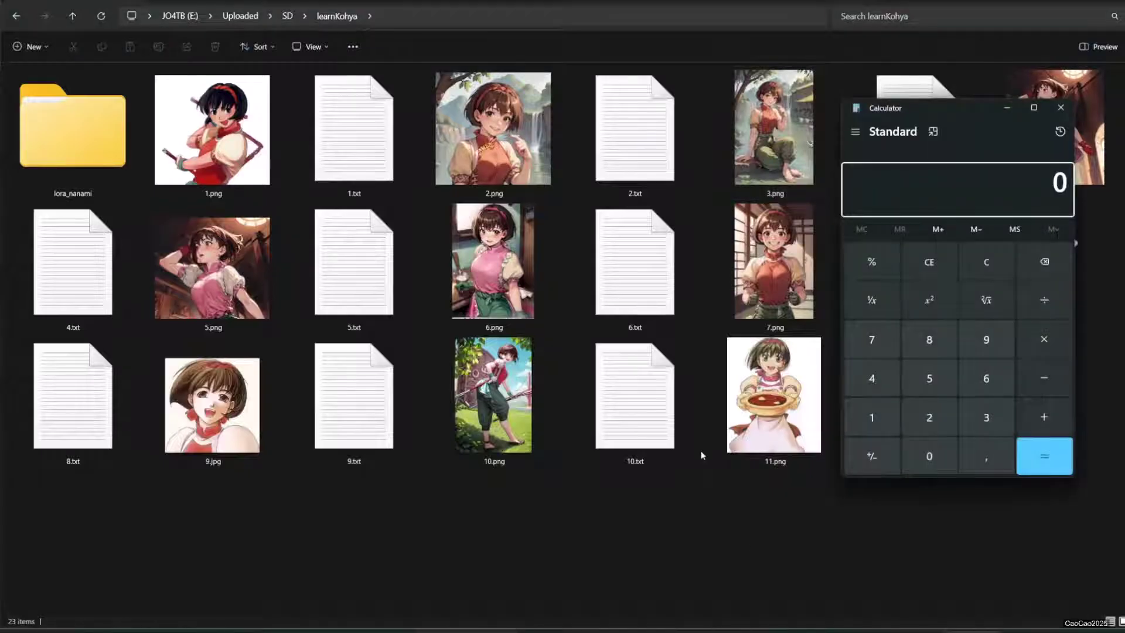
text(1500)
key(slash)
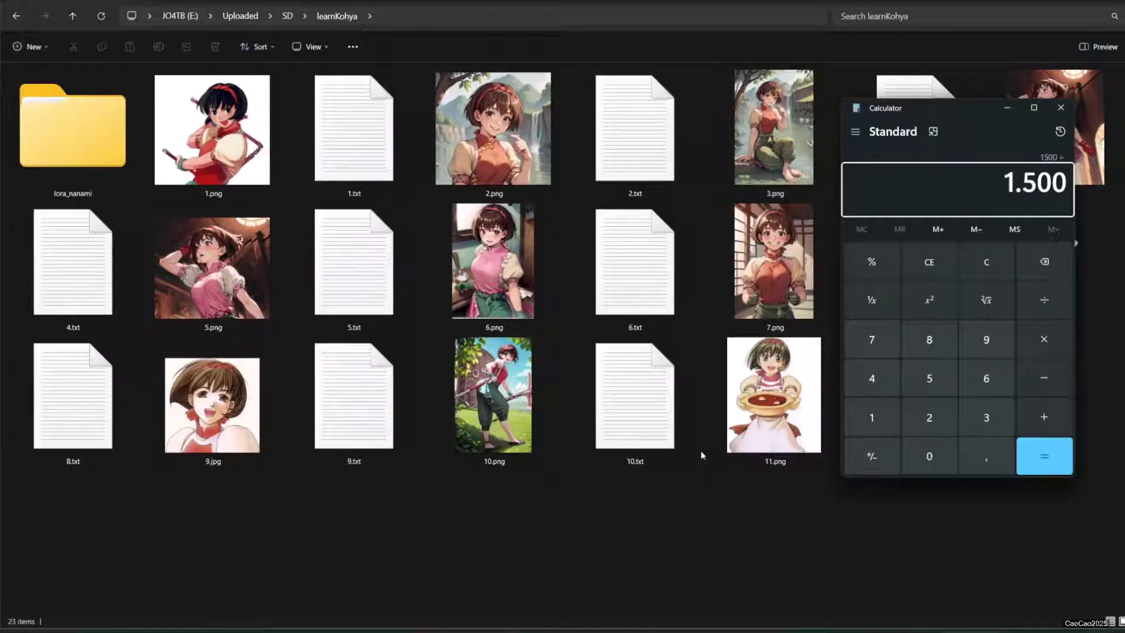
text(11)
key(Return)
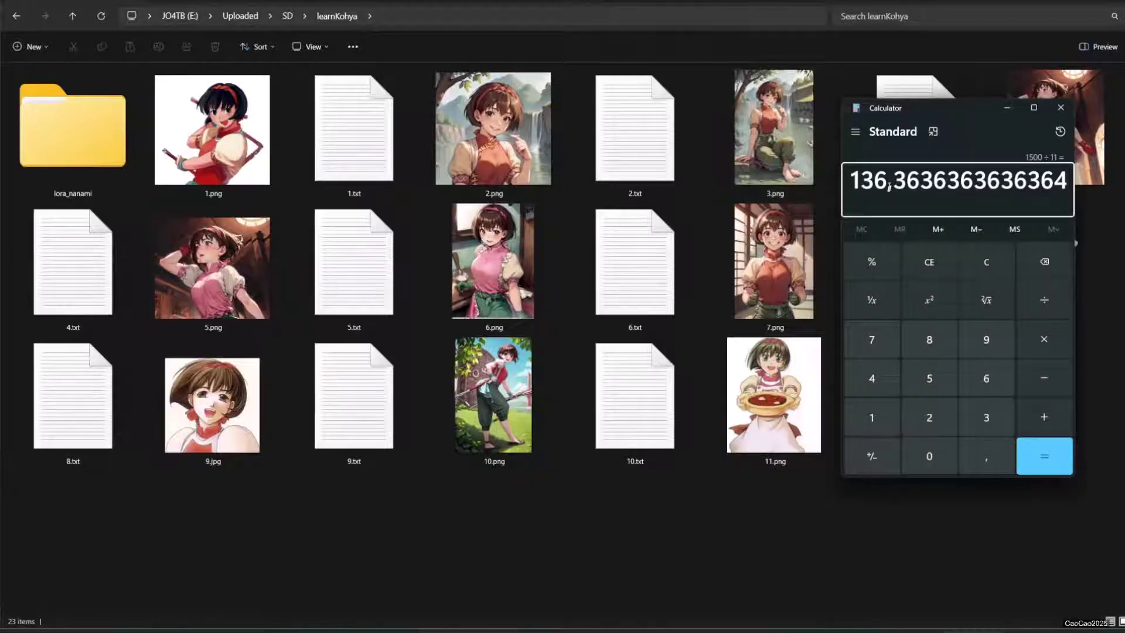
Step: Cut the image and caption files from 1.png through 11.txt in learnKohya and open the image folder inside lora_nanami
click(42, 176)
click(175, 168)
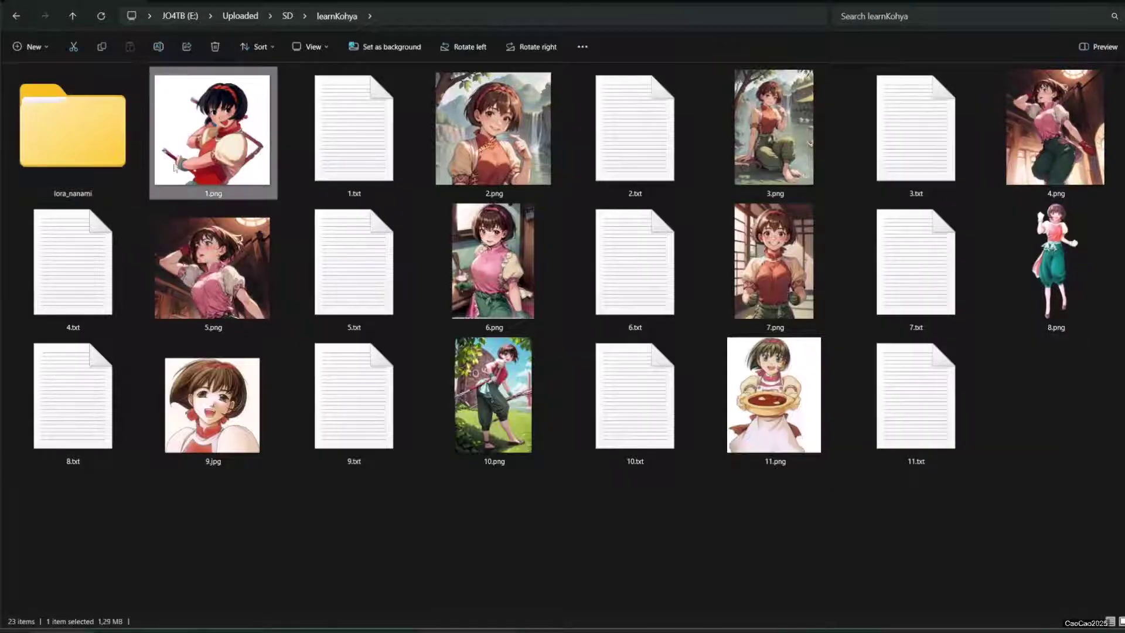
shift+click(916, 398)
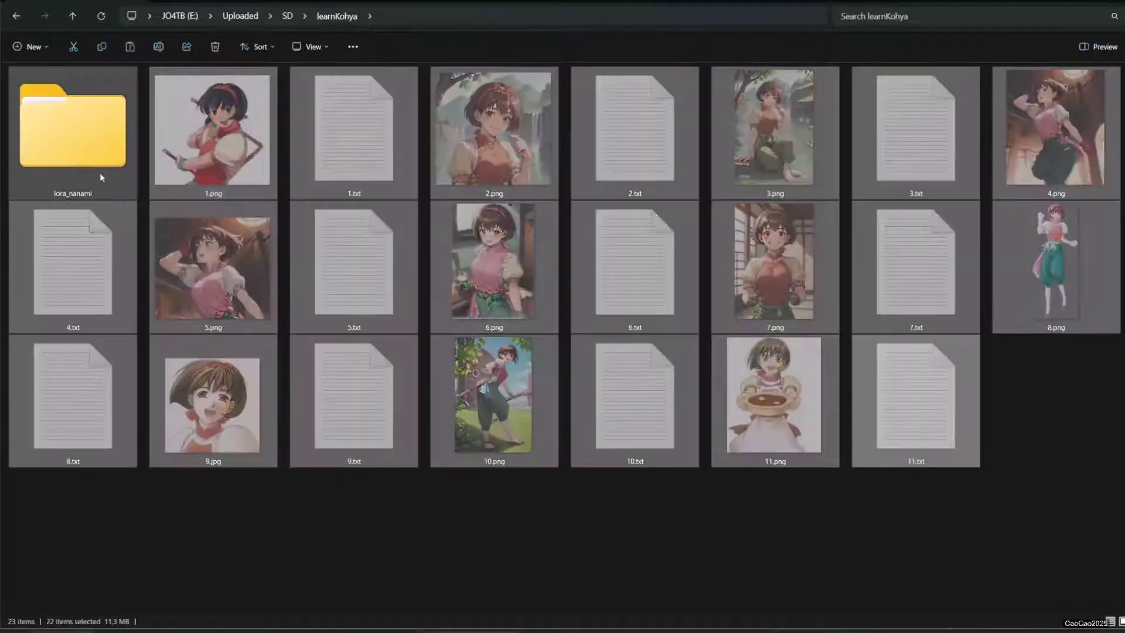
double_click(80, 160)
Step: Create a subfolder named 137_nanami inside the image folder
right_click(98, 157)
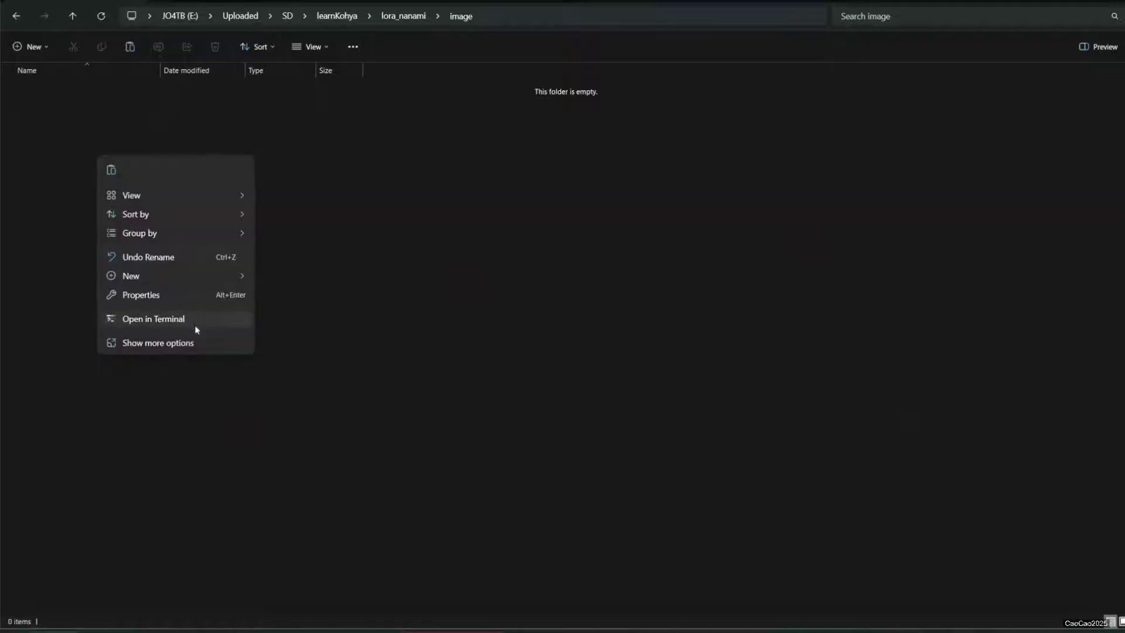
mouse_move(204, 280)
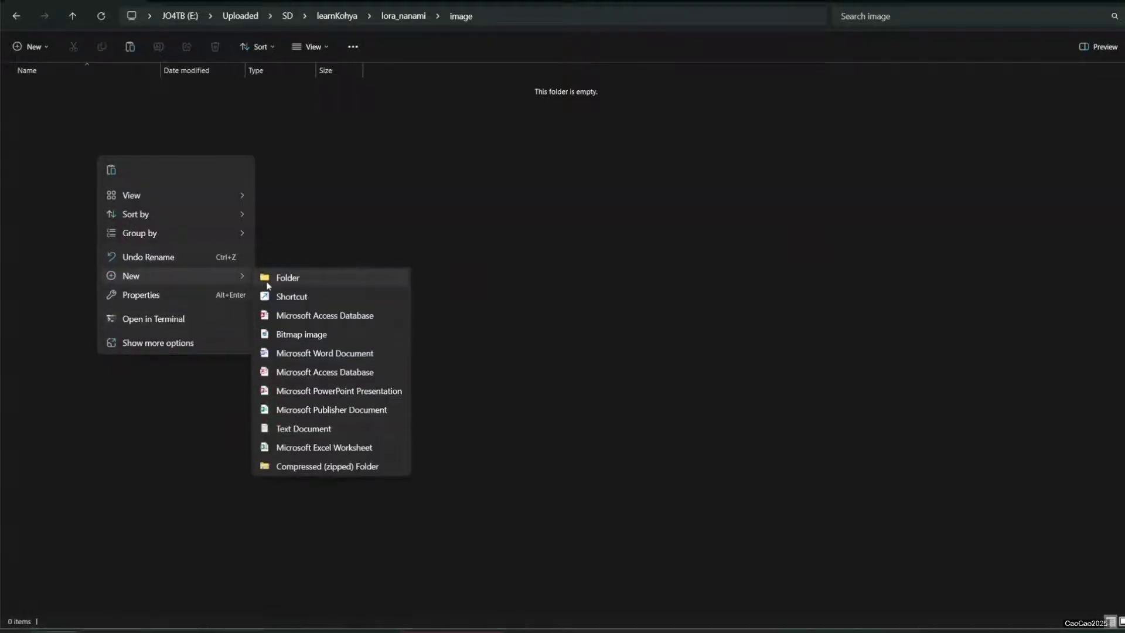
click(269, 283)
text(137)
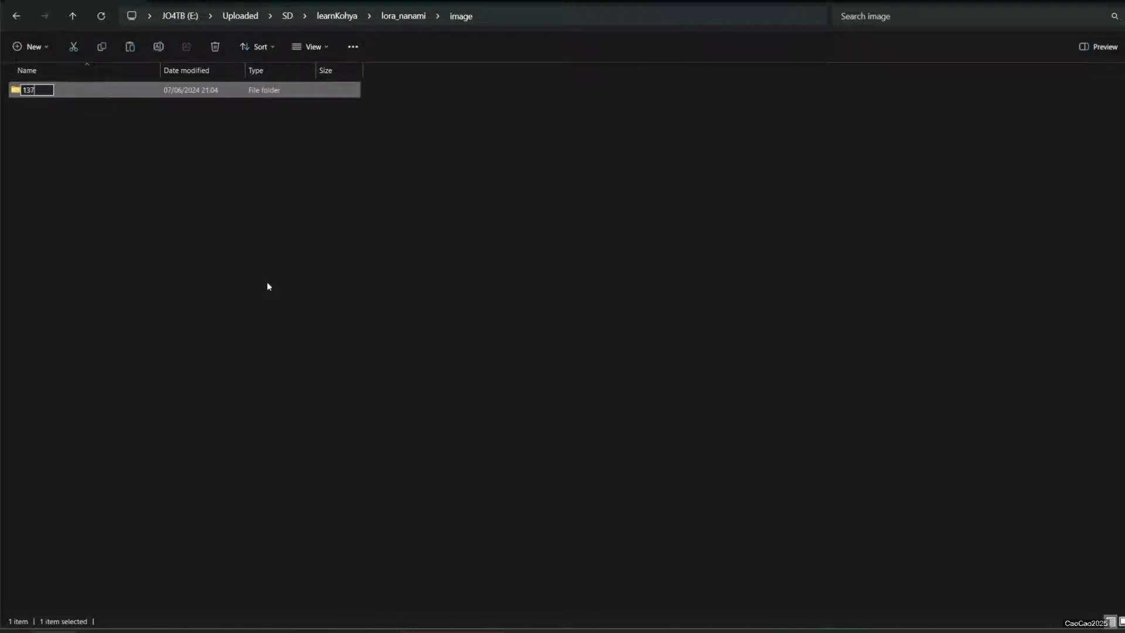
text(_nanami)
key(Return)
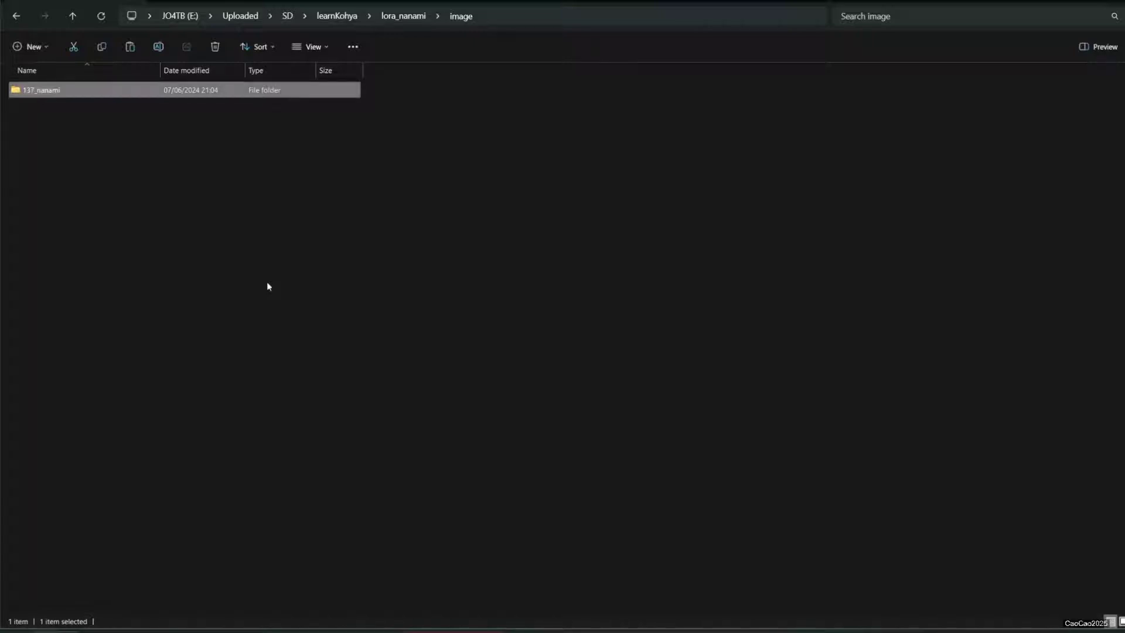
Step: Paste the cut images and captions into 137_nanami and display them as extra large icons
key(Return)
key(ctrl+v)
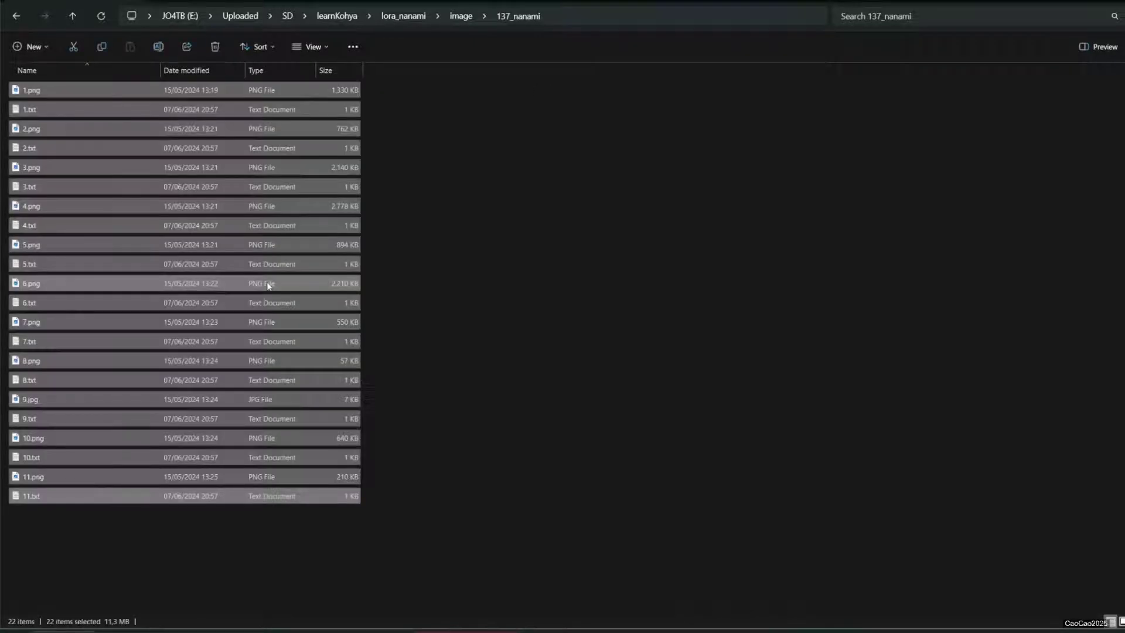
right_click(533, 226)
mouse_move(568, 239)
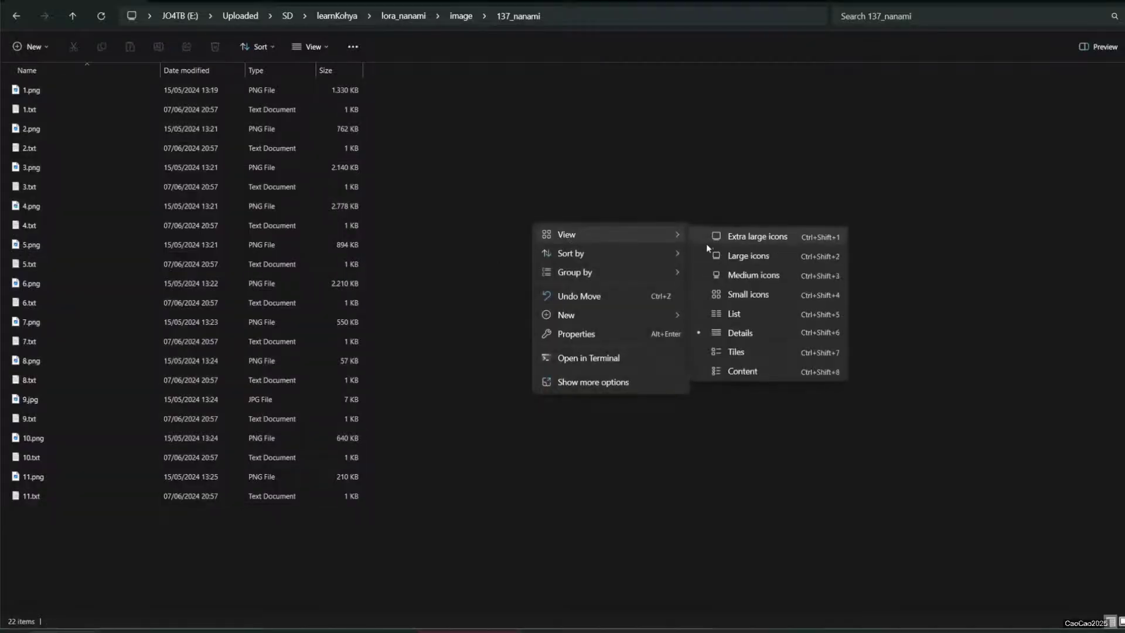
click(706, 244)
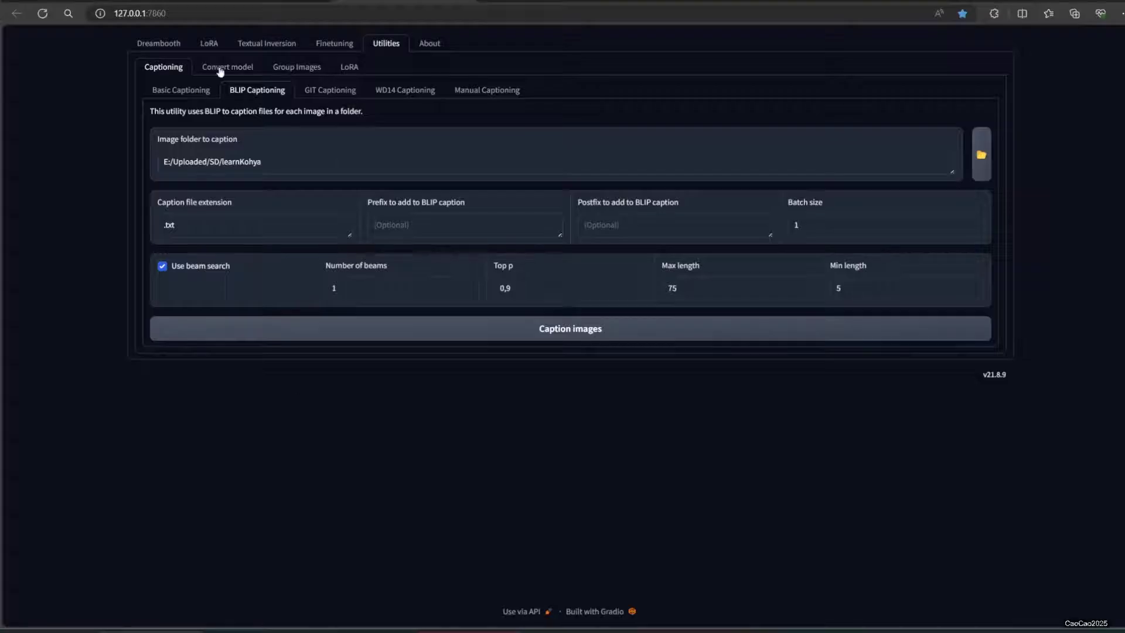
Step: Switch to the kohya_ss web UI and set the LoRA training source model to custom, using absolutereality_v181.safetensors
click(207, 45)
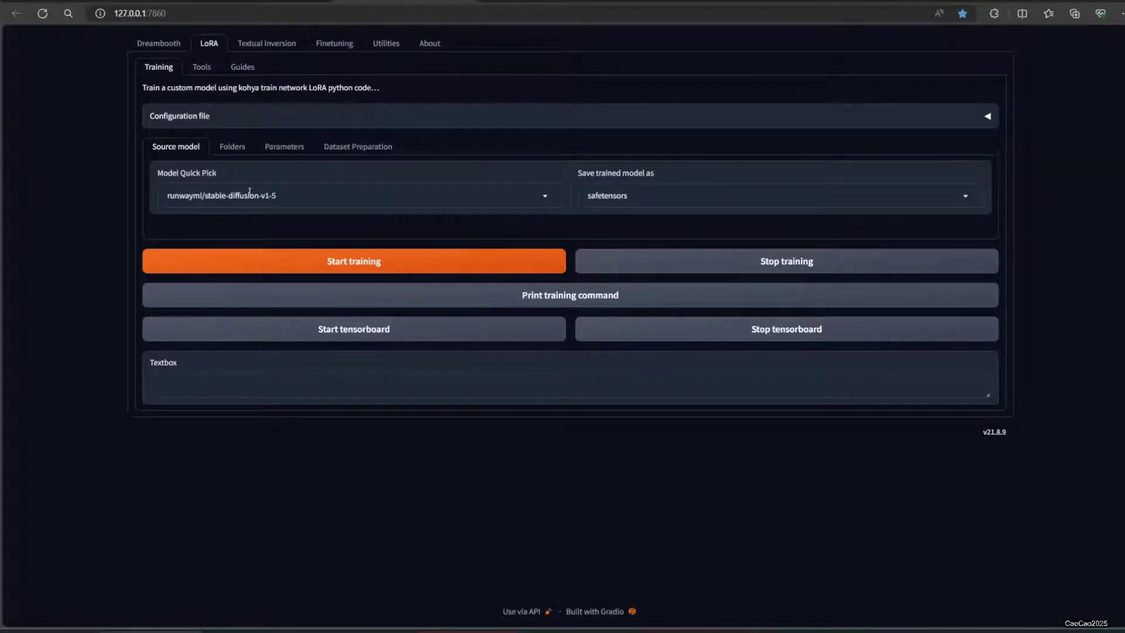
click(245, 124)
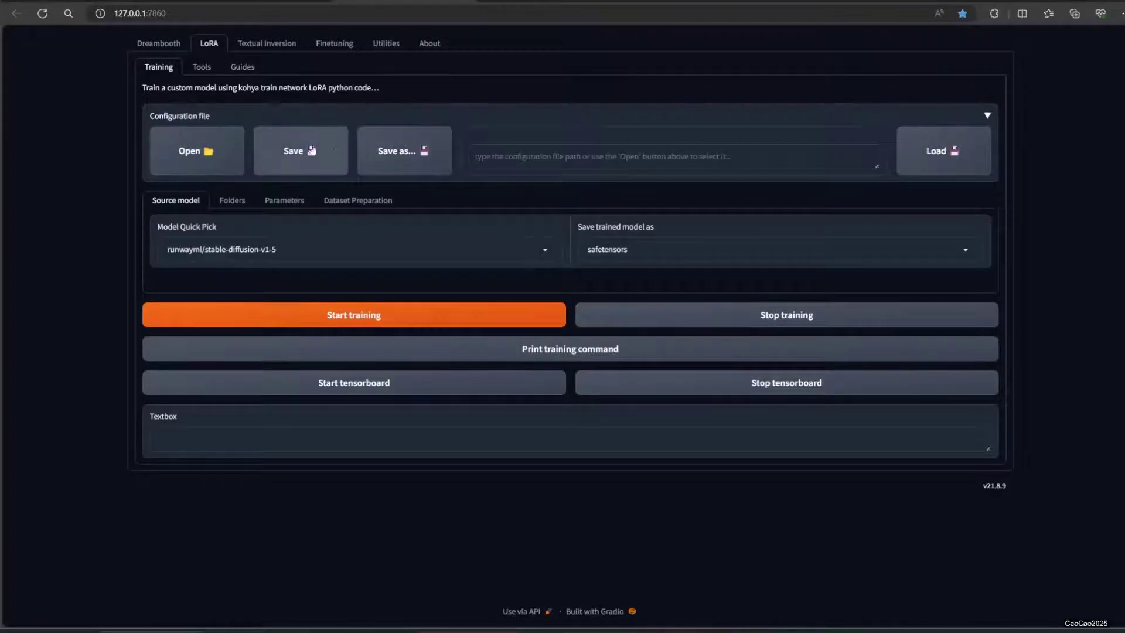
click(237, 252)
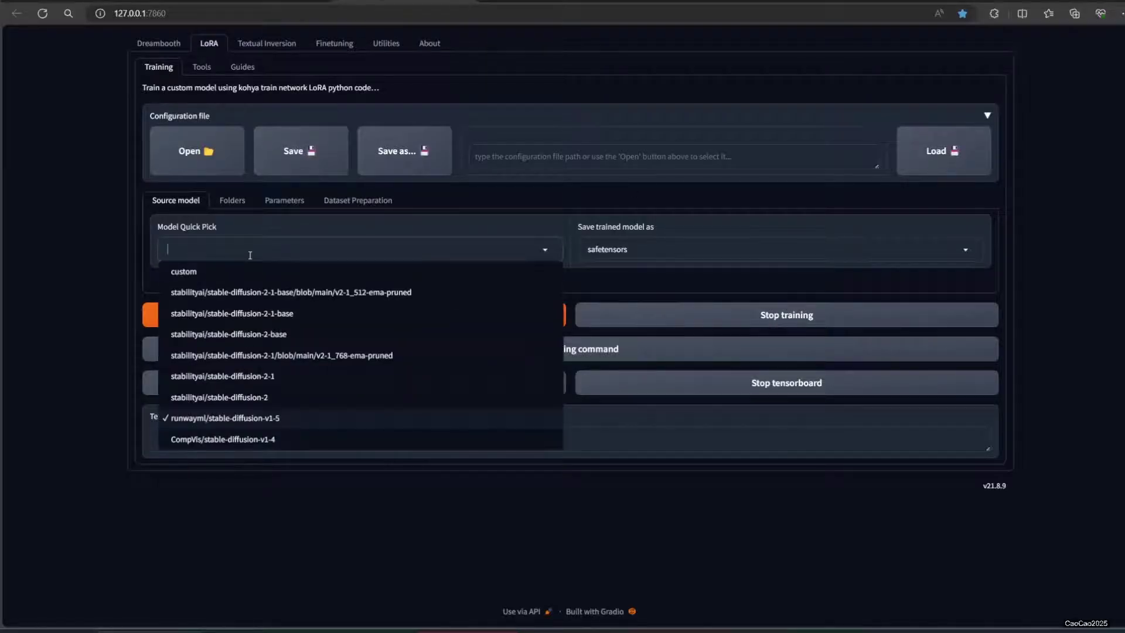
click(221, 277)
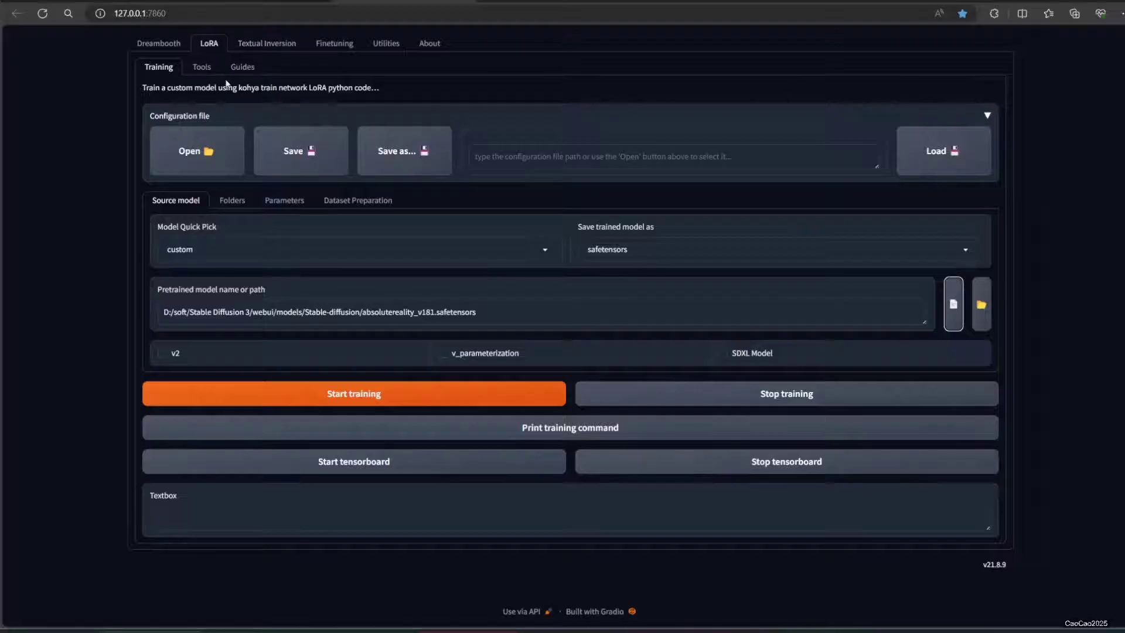
Step: Set the image, output and logging folders to lora_nanami's image, model and log subfolders, and name the output model nanami
click(234, 202)
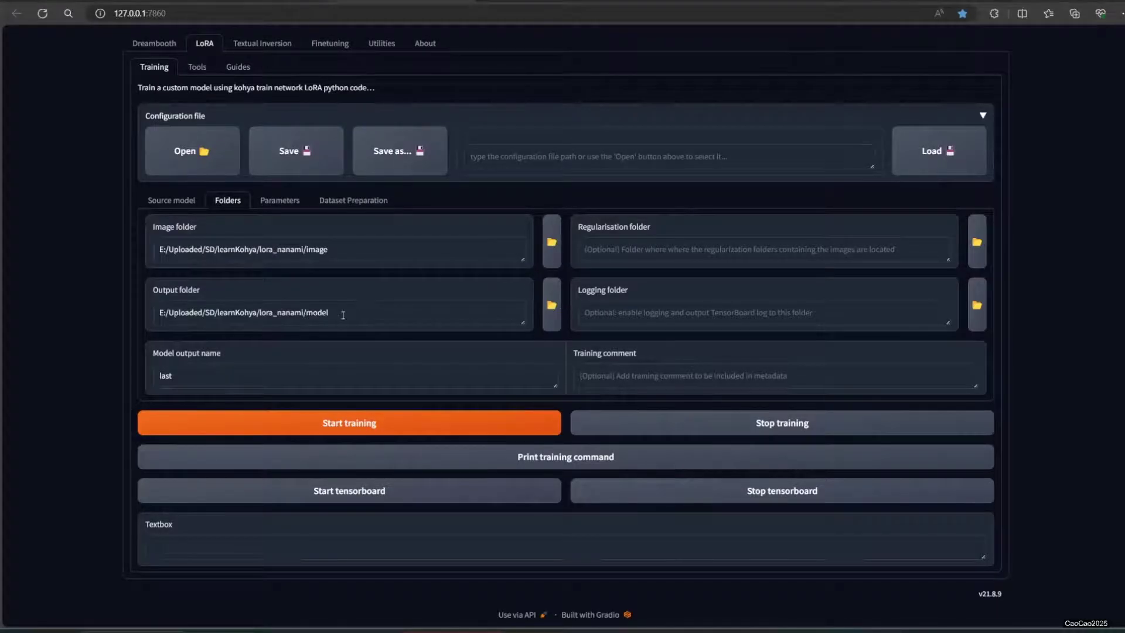
click(977, 305)
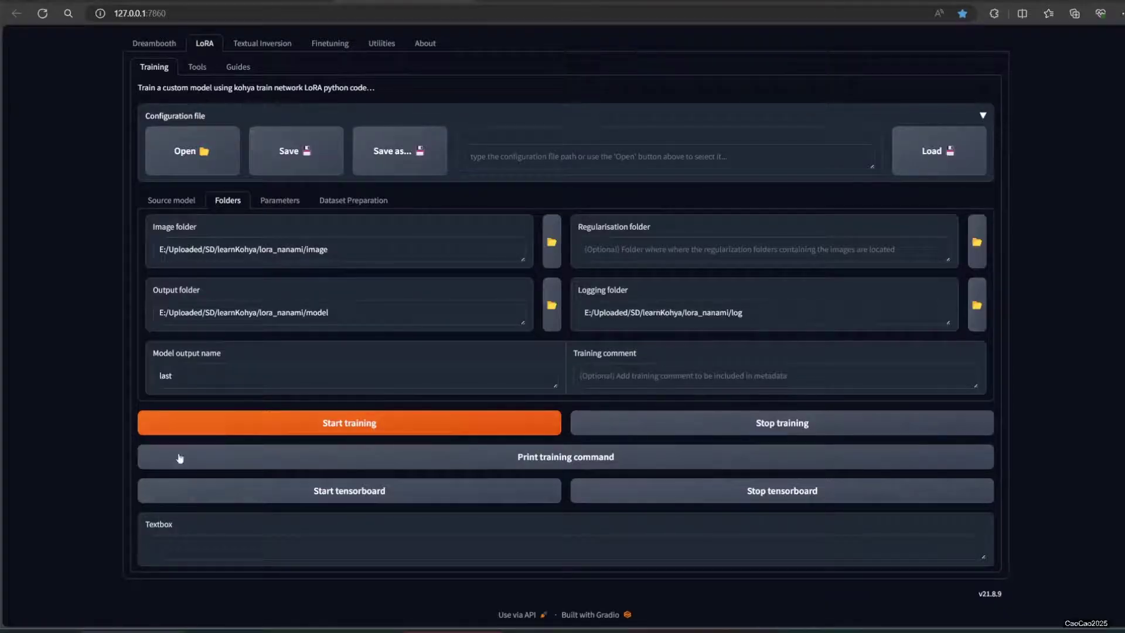
double_click(166, 376)
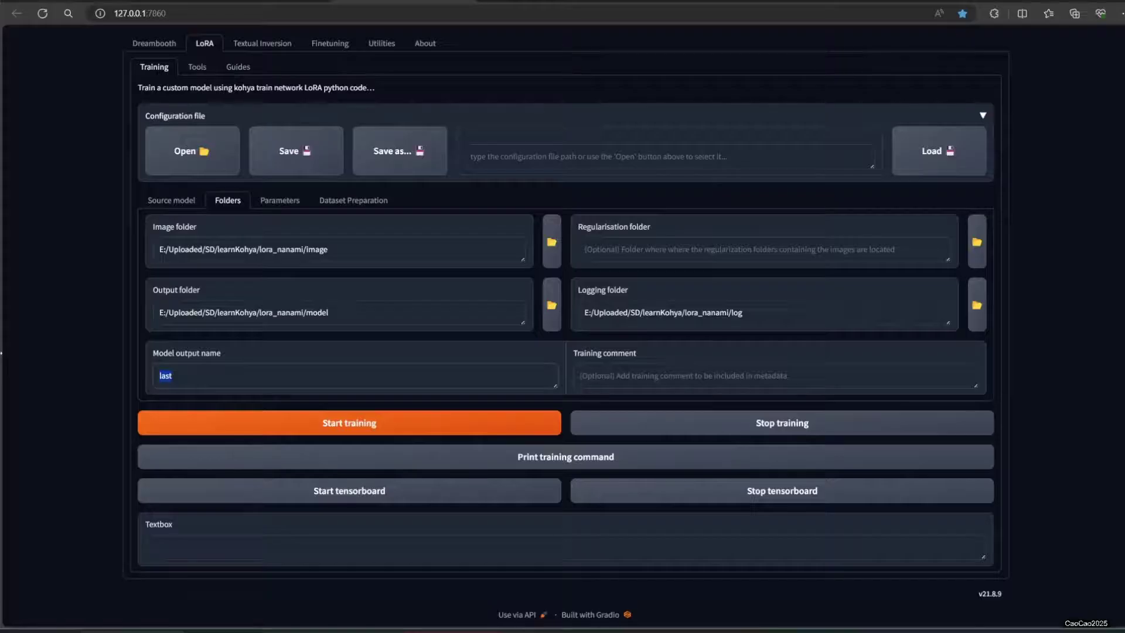
text(nanami)
Step: Apply the sd15-EDG_LoraOptiSettings preset to the training parameters and set Epoch to 10
click(270, 208)
click(257, 245)
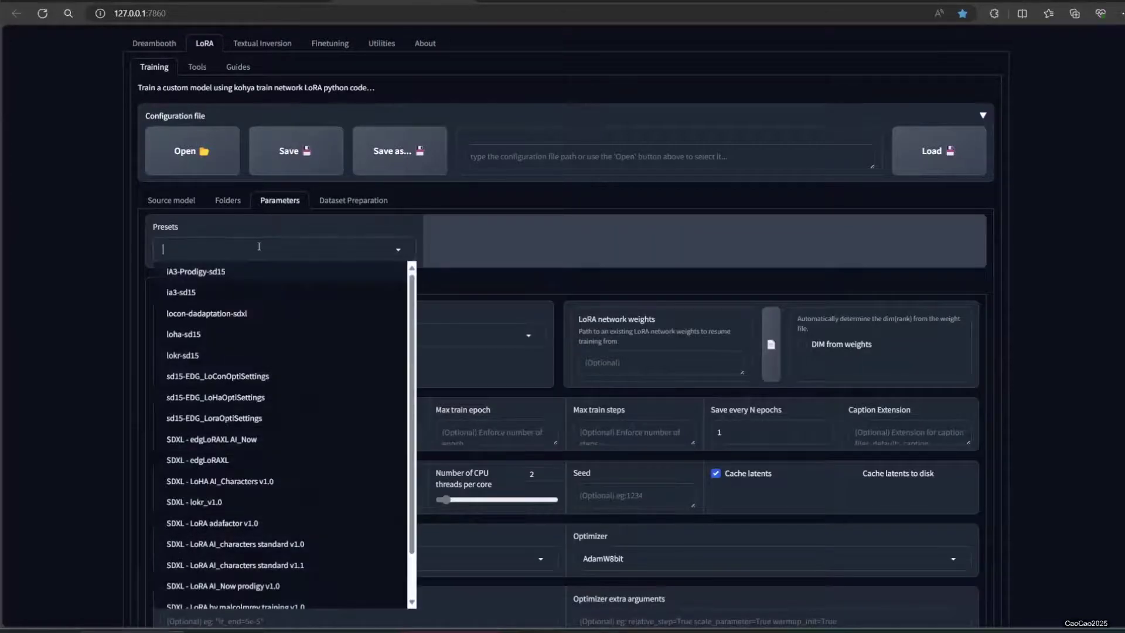
click(266, 418)
scroll(272, 394, down, 1)
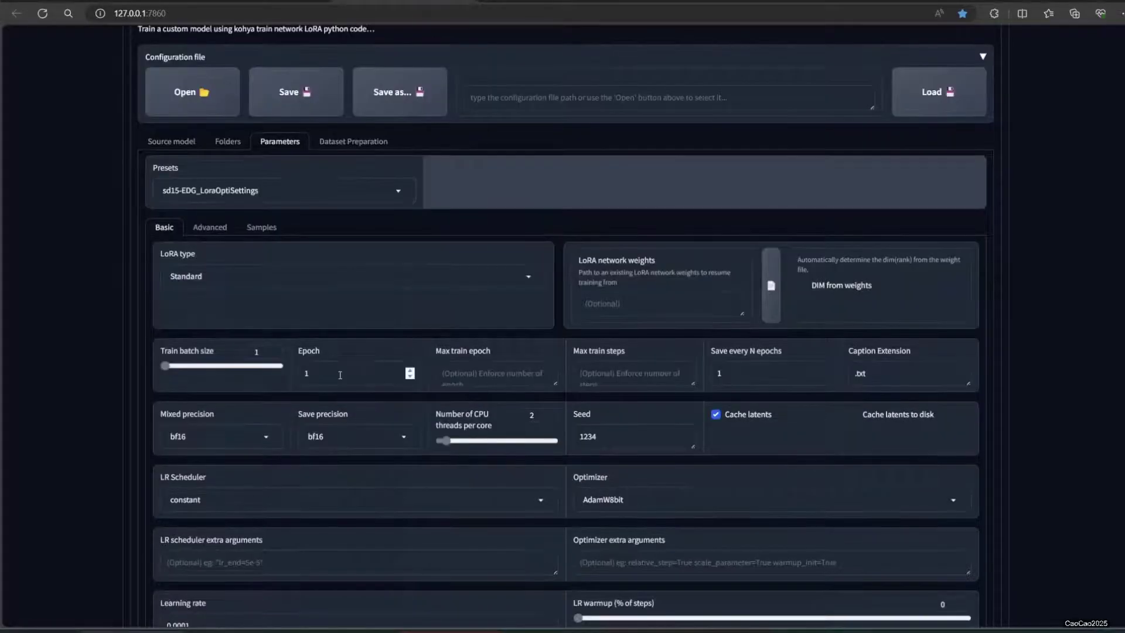
click(340, 374)
text(0)
Step: Set the maximum training resolution to 768,768 and enable buckets
scroll(783, 390, down, 3)
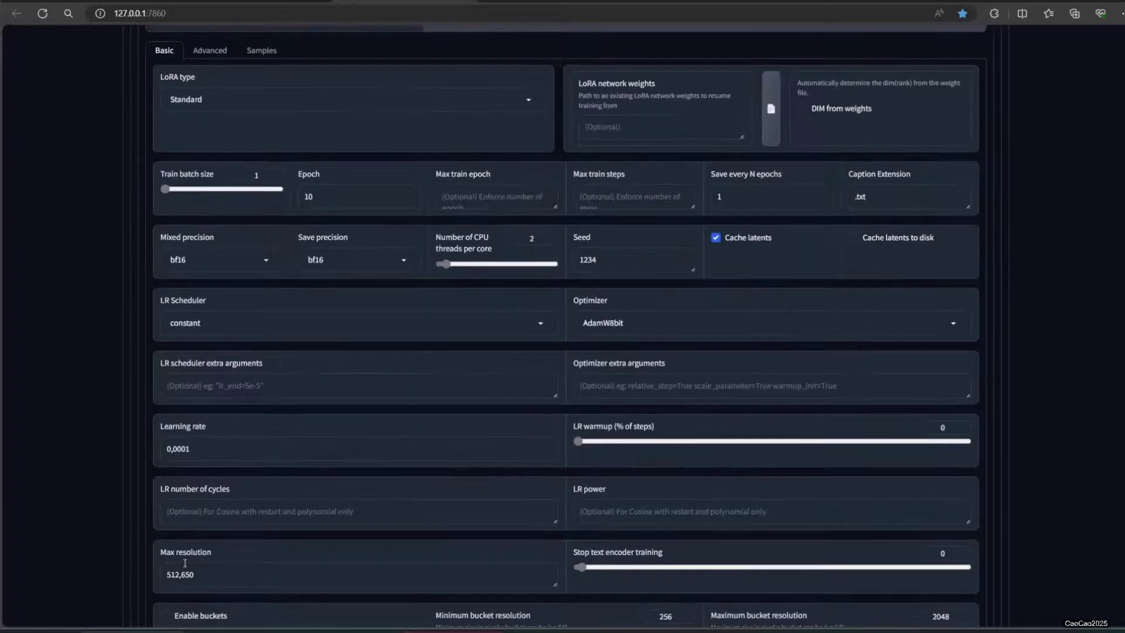
click(205, 579)
key(ctrl+a)
text(768,768)
scroll(1030, 484, down, 1)
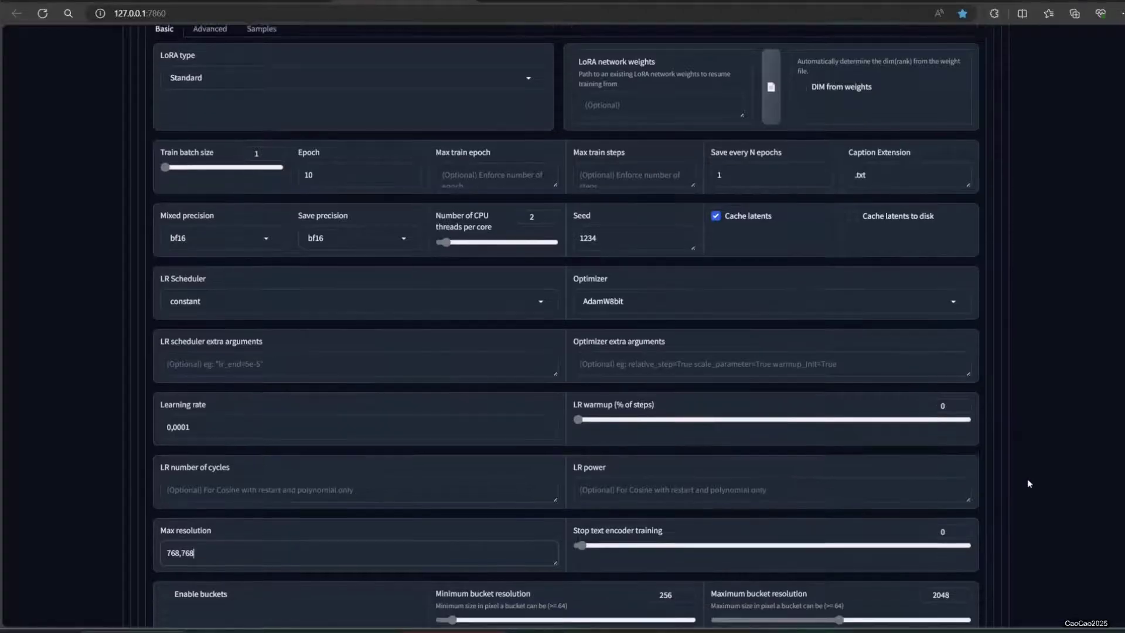
scroll(1030, 483, down, 2)
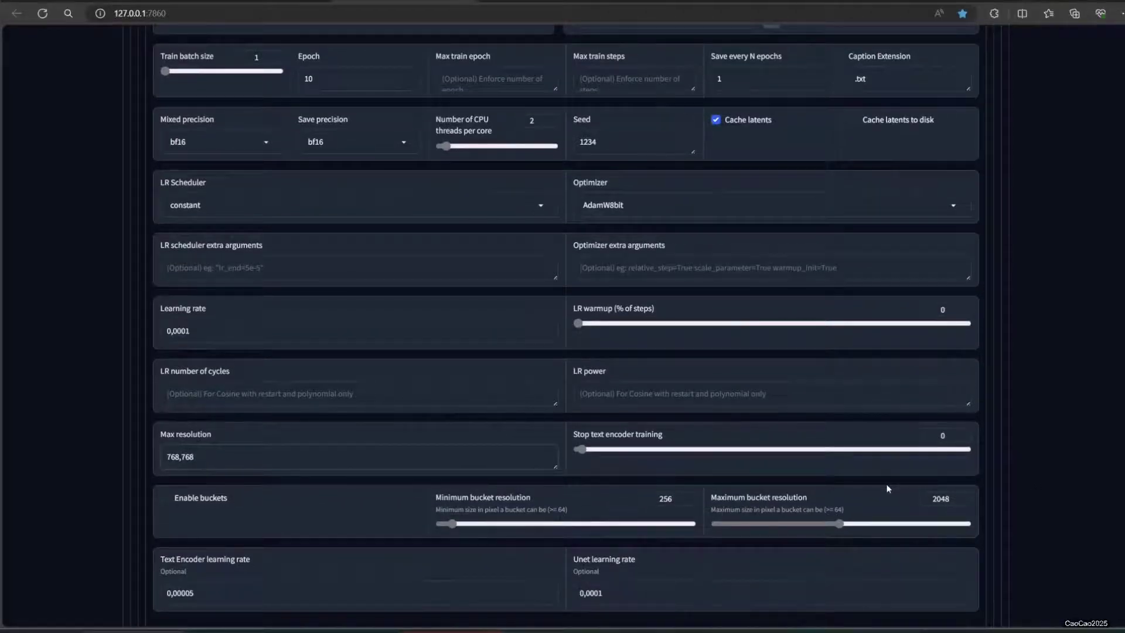
click(166, 497)
Step: Start the LoRA training with the configured parameters
scroll(410, 469, down, 7)
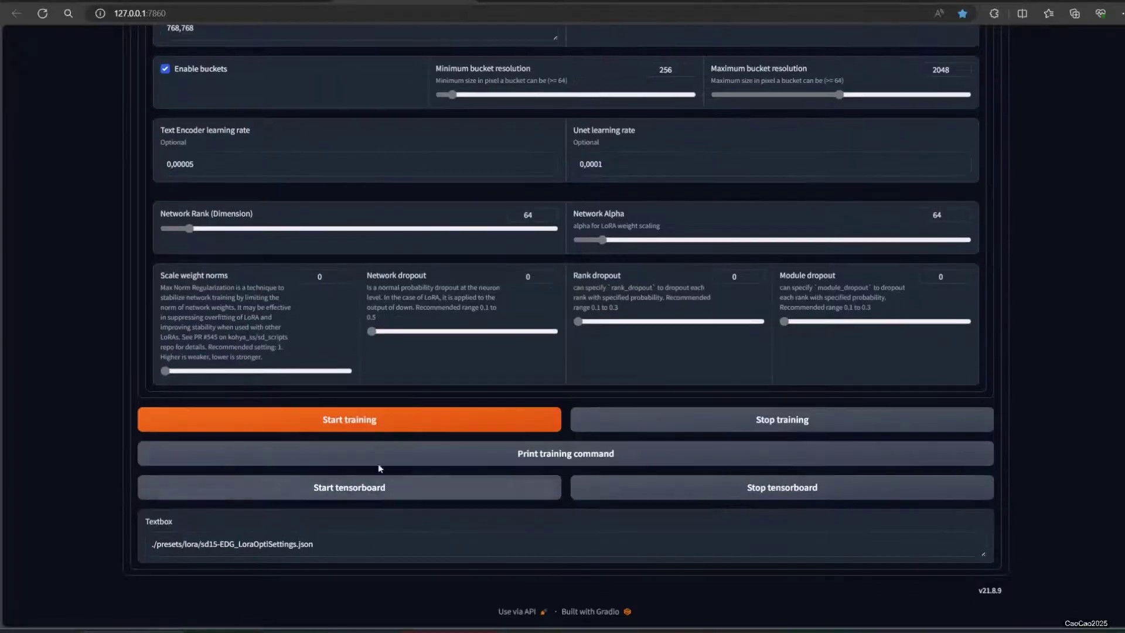
click(376, 420)
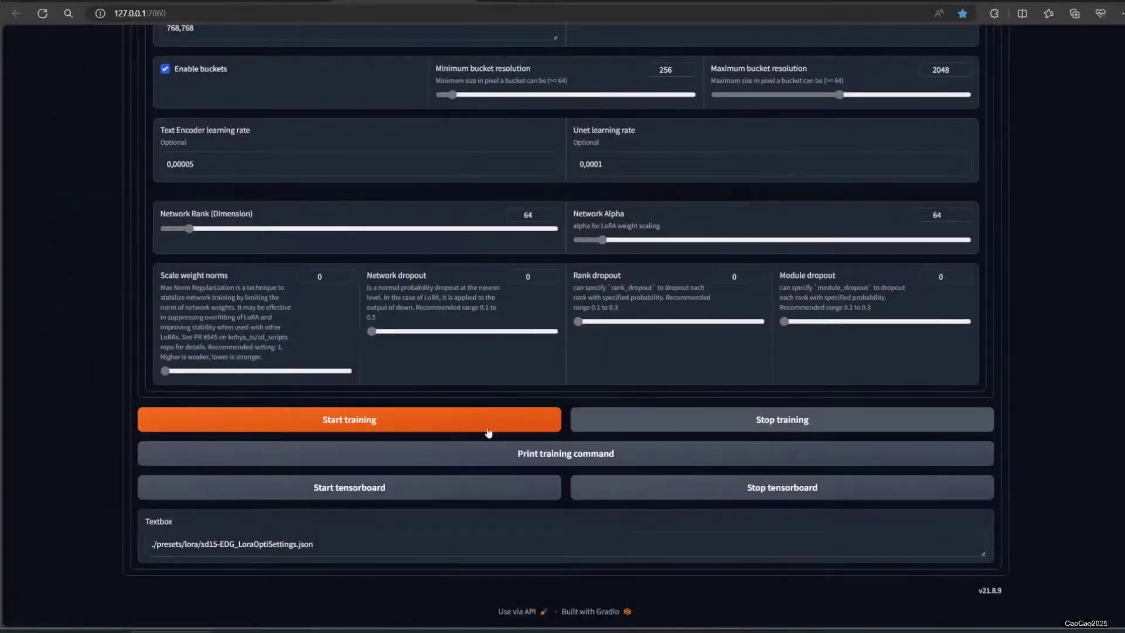
Step: Set the train batch size to 2 in the basic parameters
scroll(217, 429, up, 5)
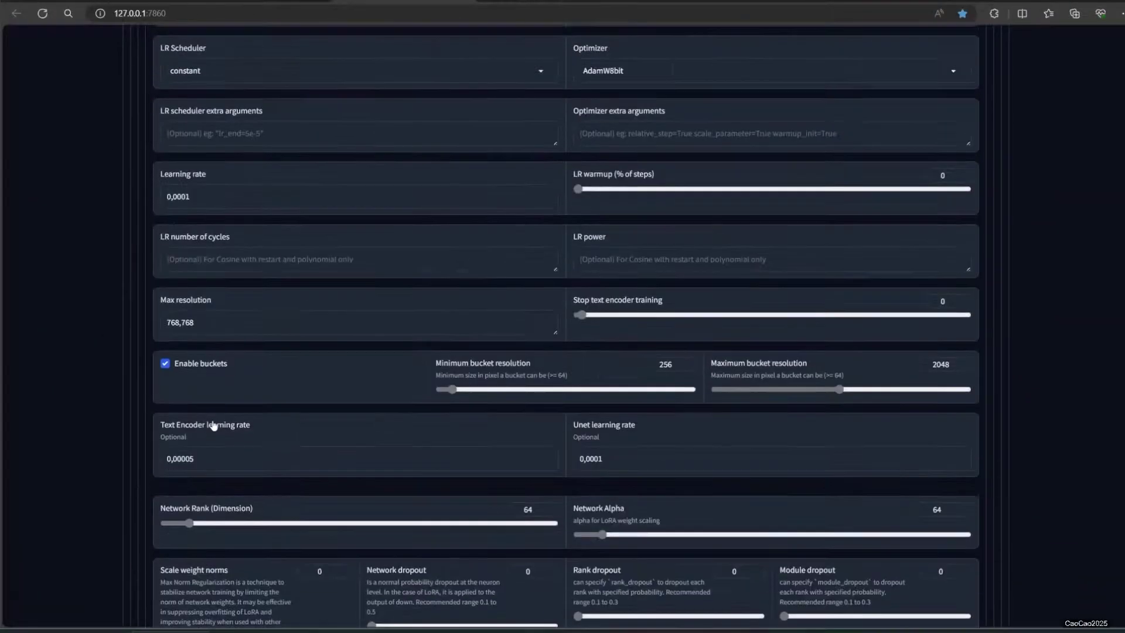
scroll(214, 426, up, 6)
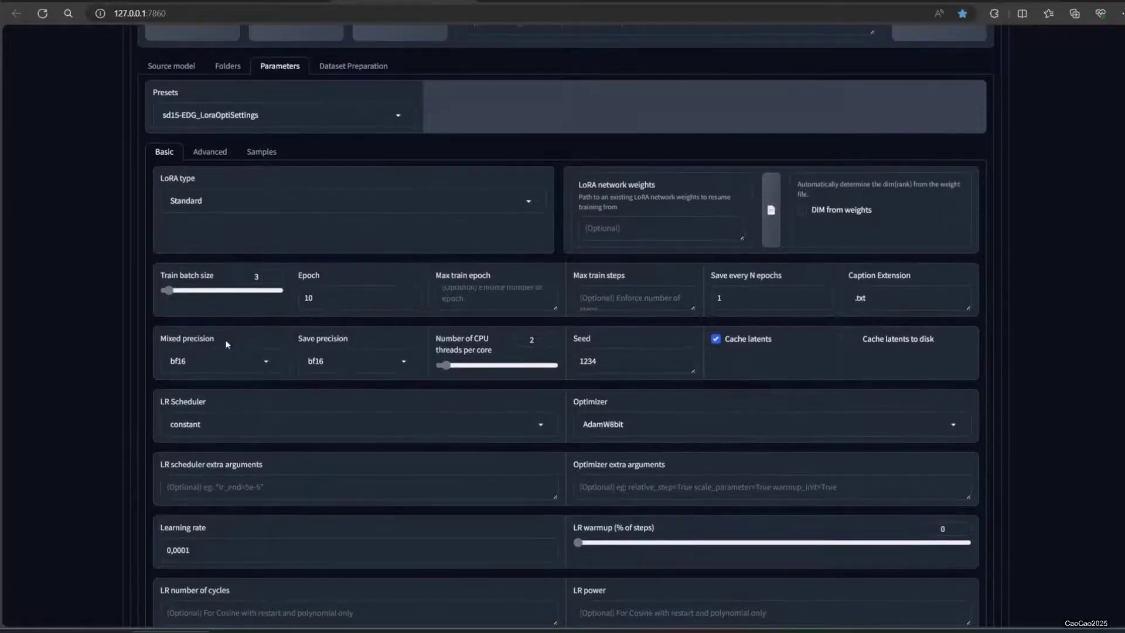
click(274, 279)
Step: Enable saving of the training state in the advanced parameters
click(203, 154)
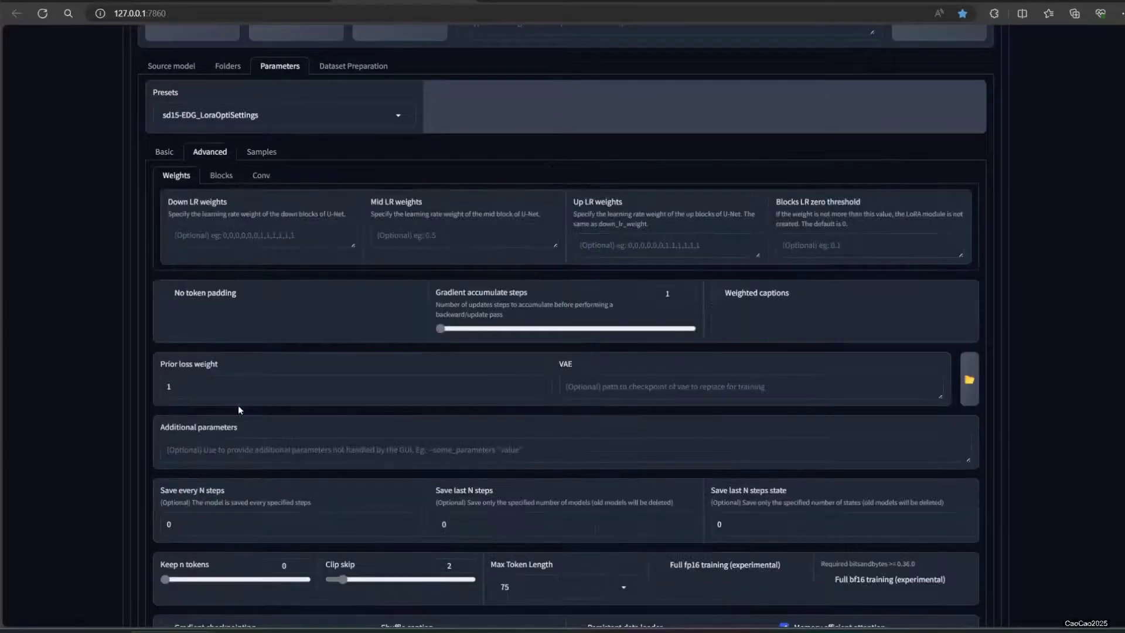
scroll(238, 407, down, 4)
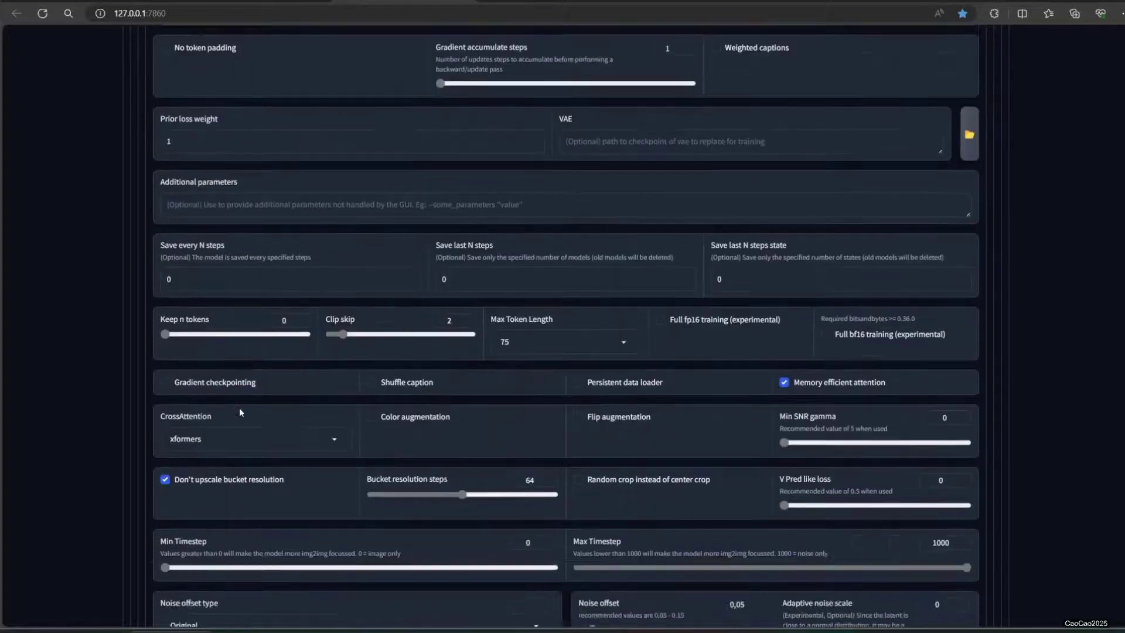
scroll(239, 409, down, 8)
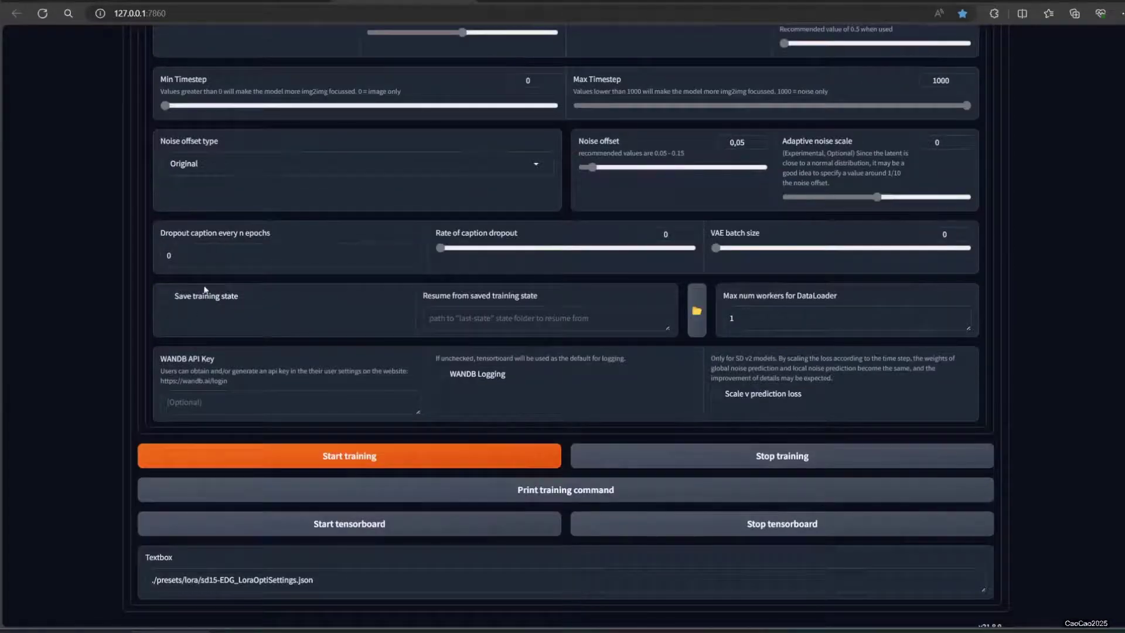
click(165, 296)
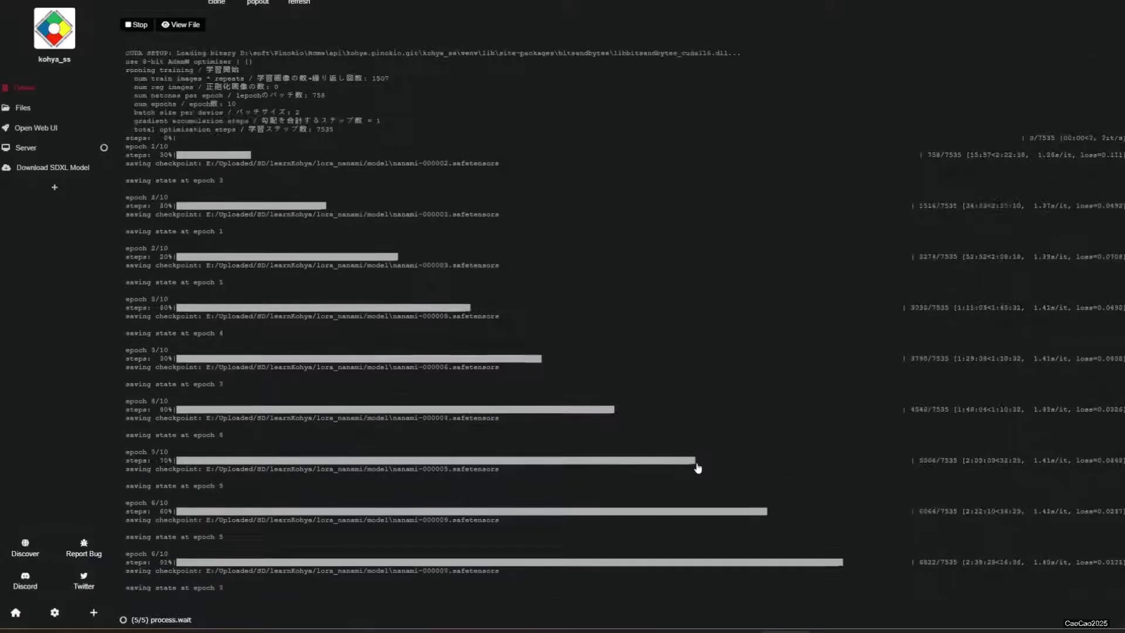
Step: Switch to Pinokio and review the kohya_ss training log, including dataset loading and the progress of each epoch
scroll(697, 467, up, 10)
scroll(625, 469, down, 5)
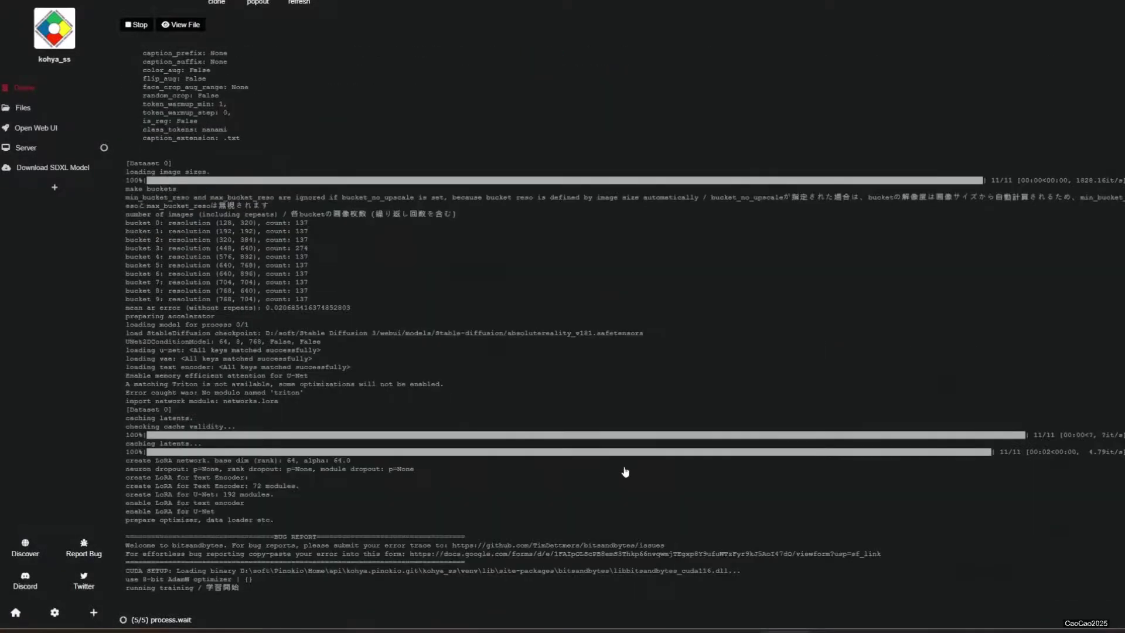
scroll(625, 472, down, 15)
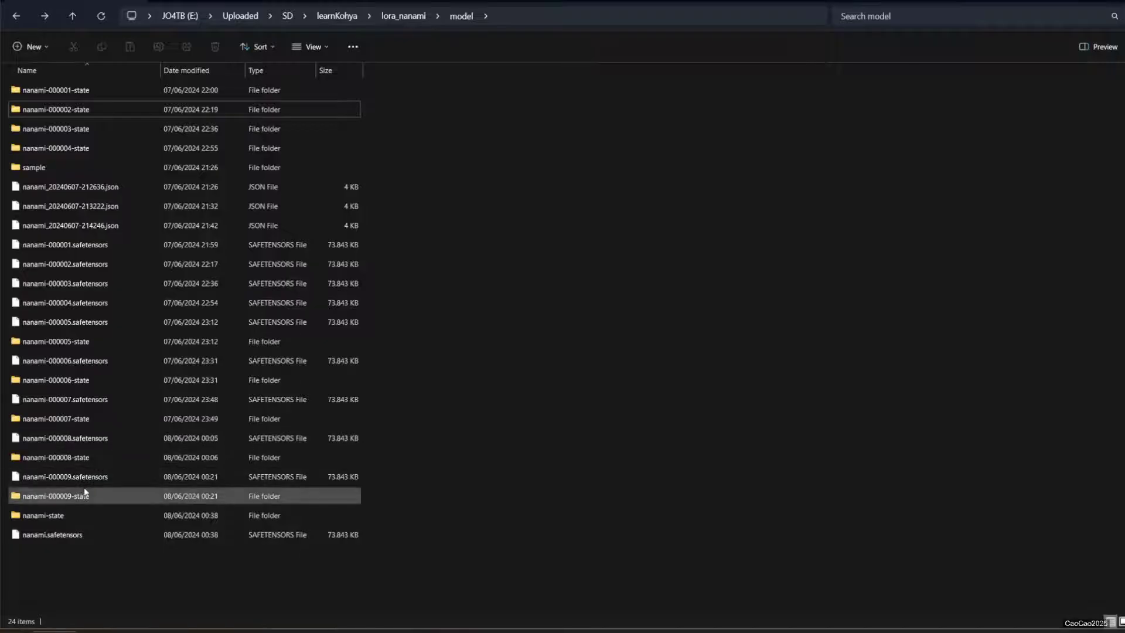
Step: Copy nanami.safetensors from the model folder and open the webui/models/Lora folder of Stable Diffusion 3
click(58, 539)
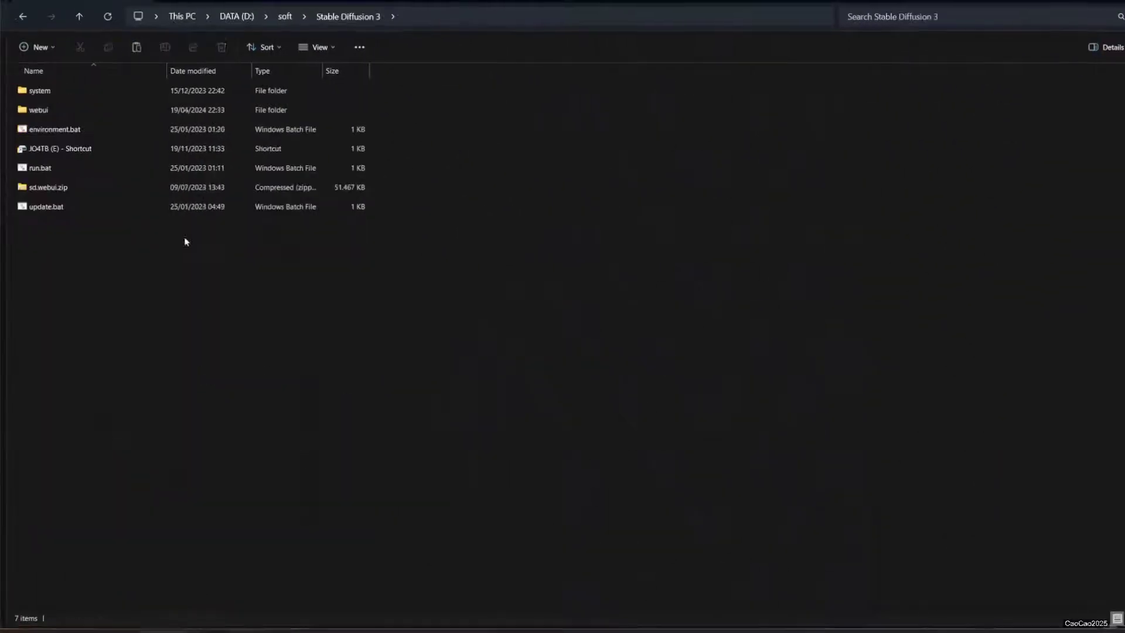
double_click(41, 110)
click(48, 116)
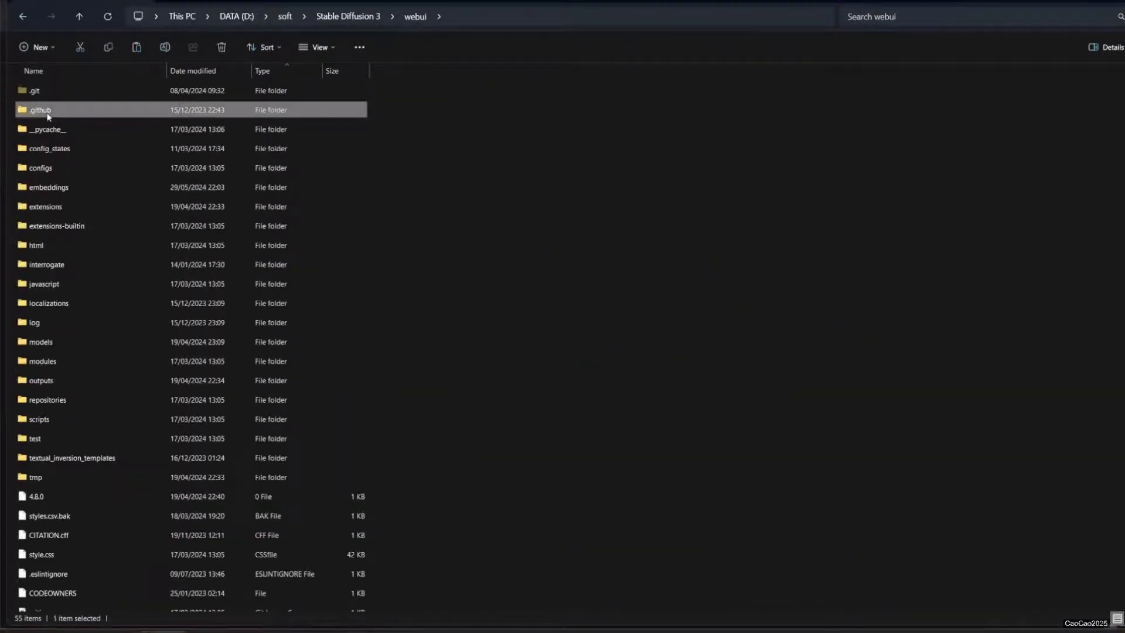
click(58, 343)
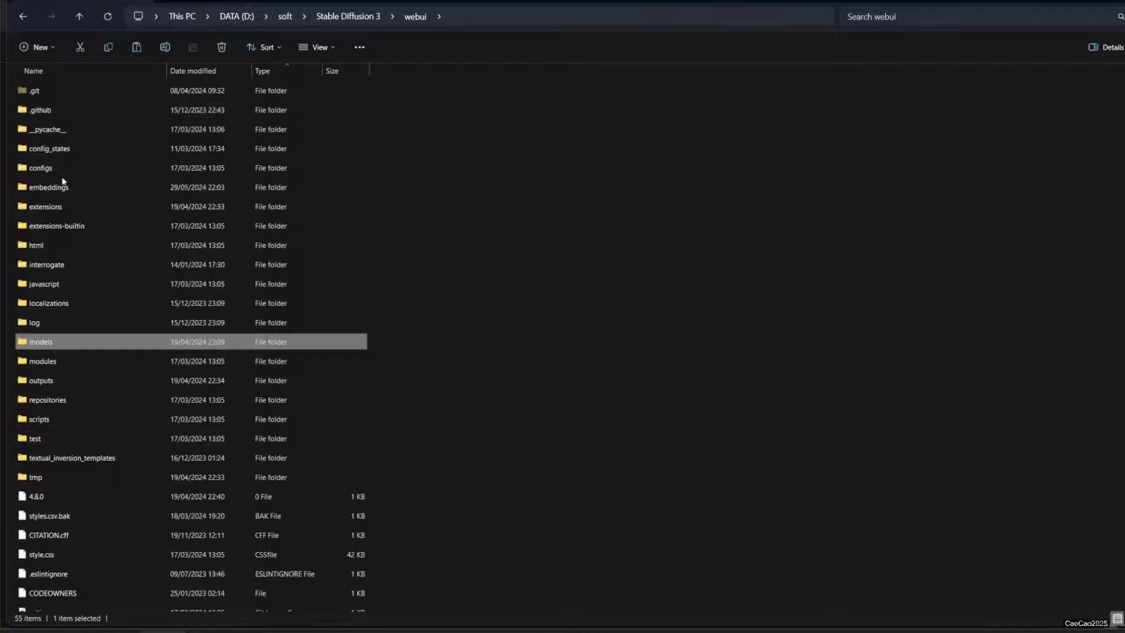
double_click(61, 344)
double_click(36, 304)
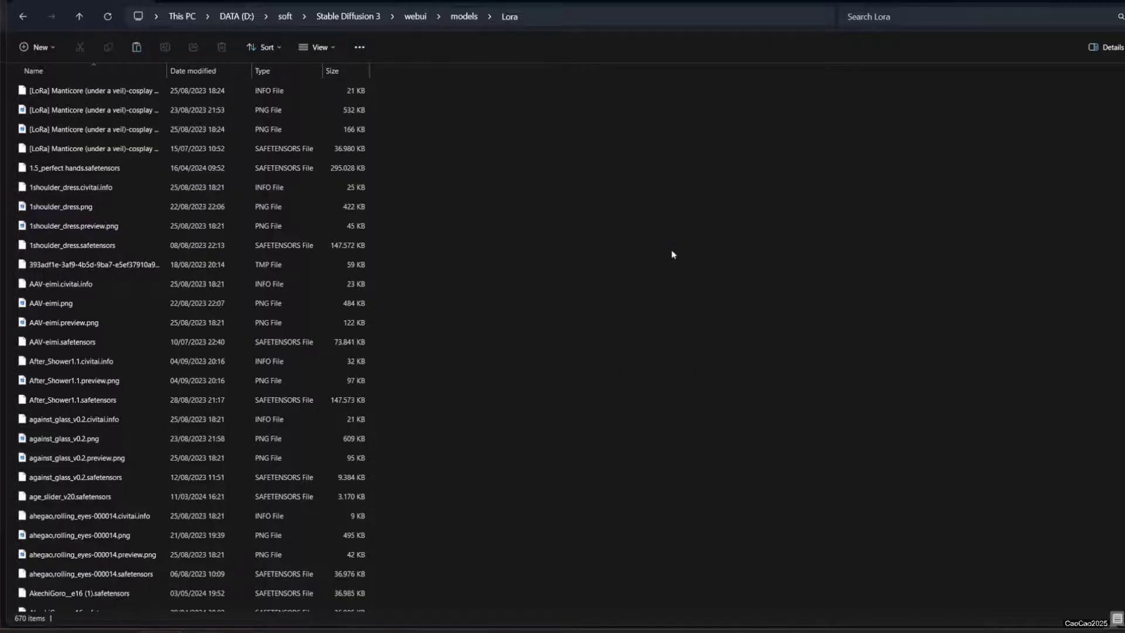
Step: Paste the copied nanami LoRA model into the webui/models/Lora folder
key(ctrl+v)
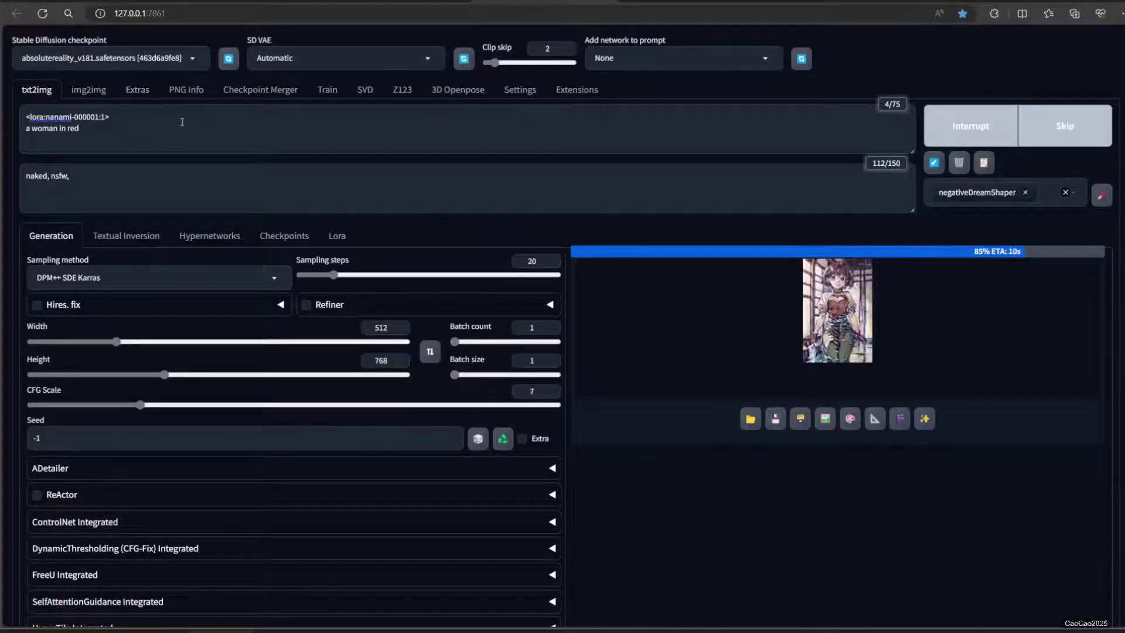
Step: Review the nanami-000001 LoRA prompt and the X/Y/Z plot's Prompt S/R values -000001 to -000009, and examine the enlarged comparison grid
drag(181, 121, 26, 118)
scroll(141, 167, down, 4)
scroll(141, 163, down, 3)
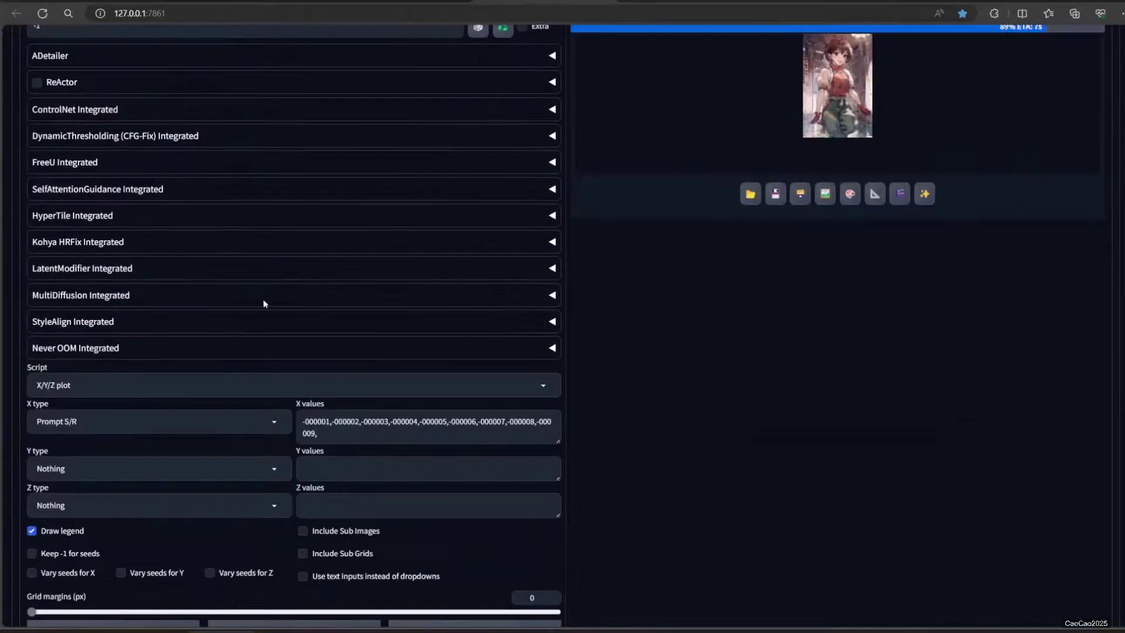
drag(340, 437, 281, 399)
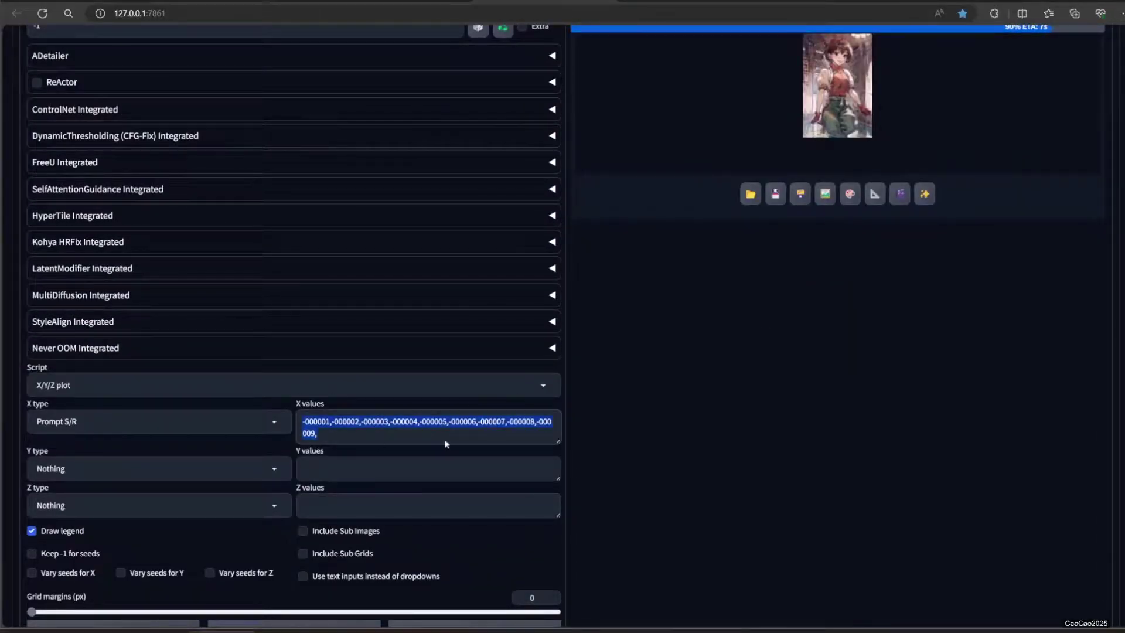
scroll(567, 366, up, 7)
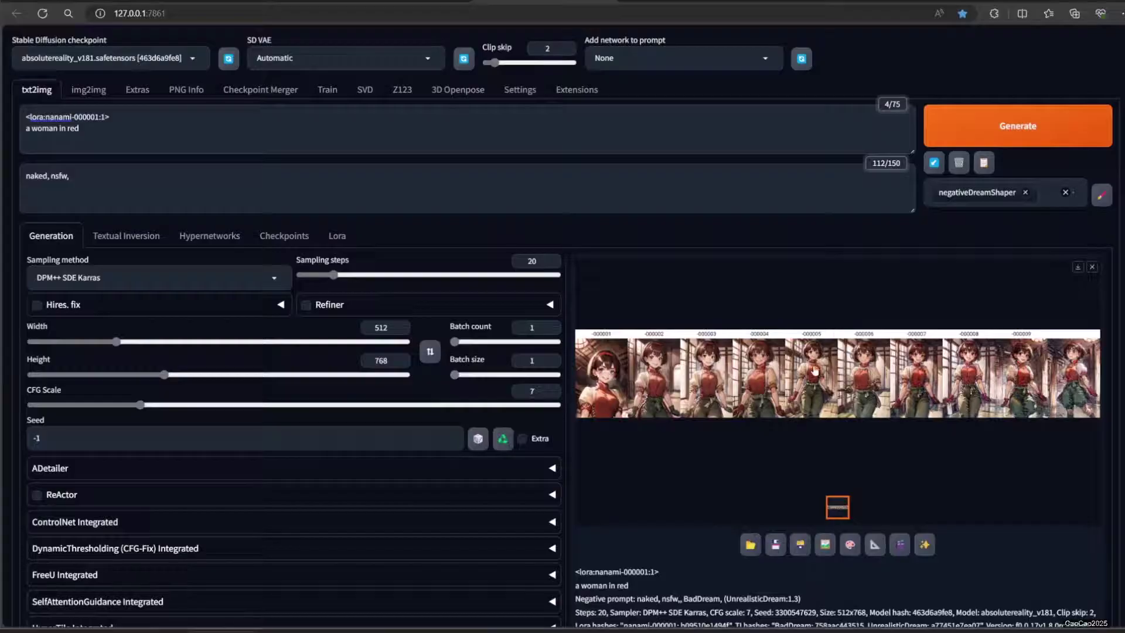
click(815, 374)
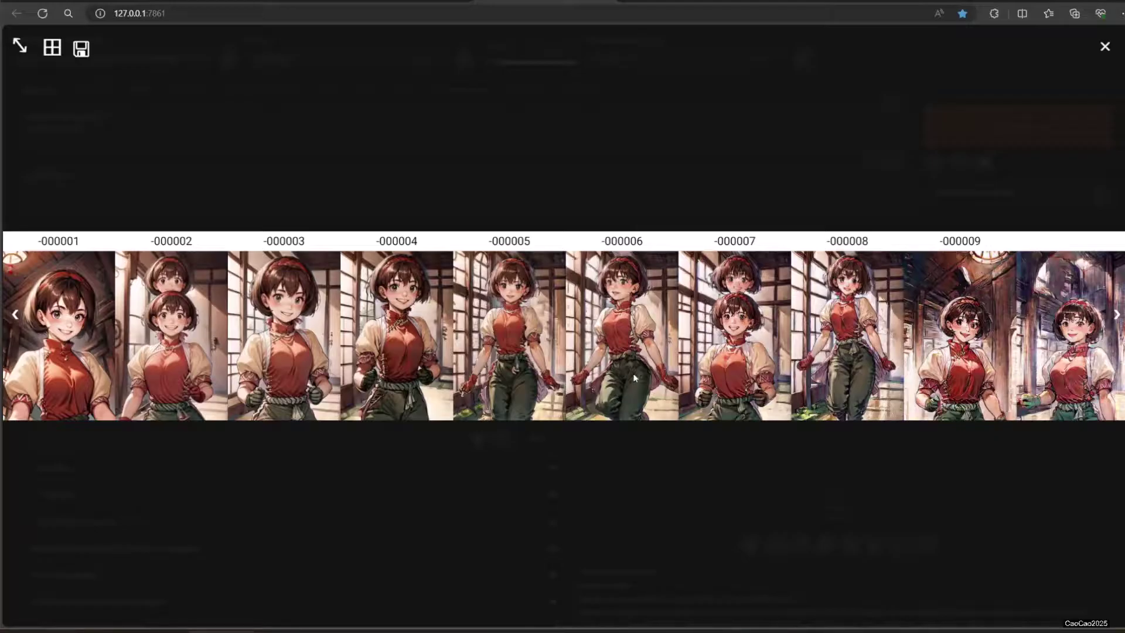
click(691, 420)
Step: Generate an X/Y/Z grid of the Prompt S/R epochs against the DPM++ SDE Karras and Euler a samplers, and examine it enlarged
scroll(673, 407, down, 6)
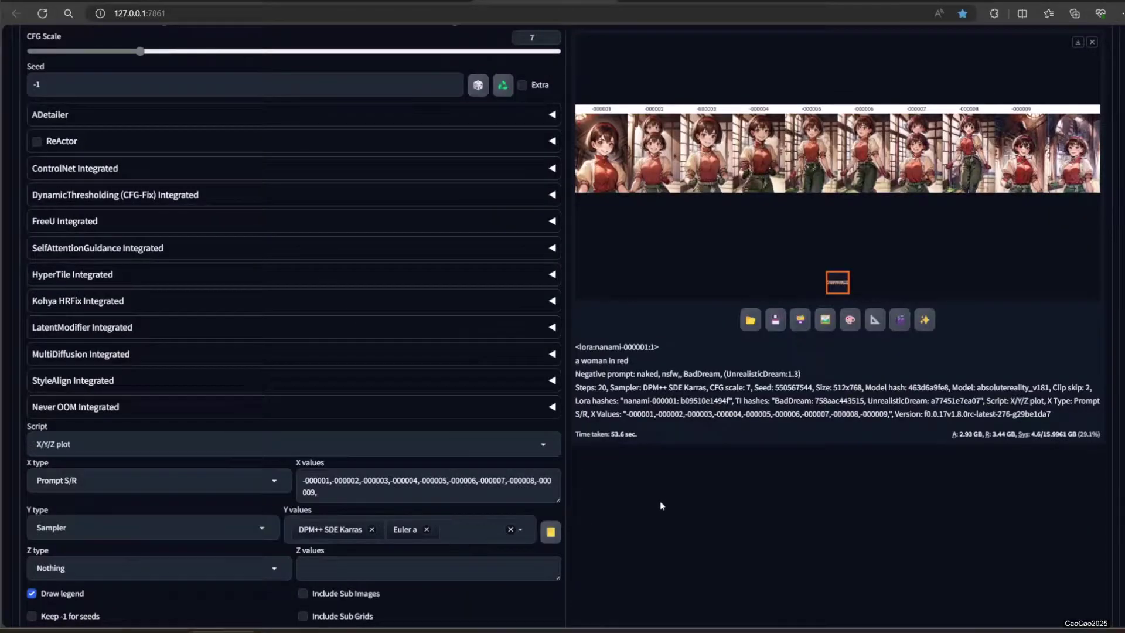
scroll(660, 504, up, 6)
click(1018, 126)
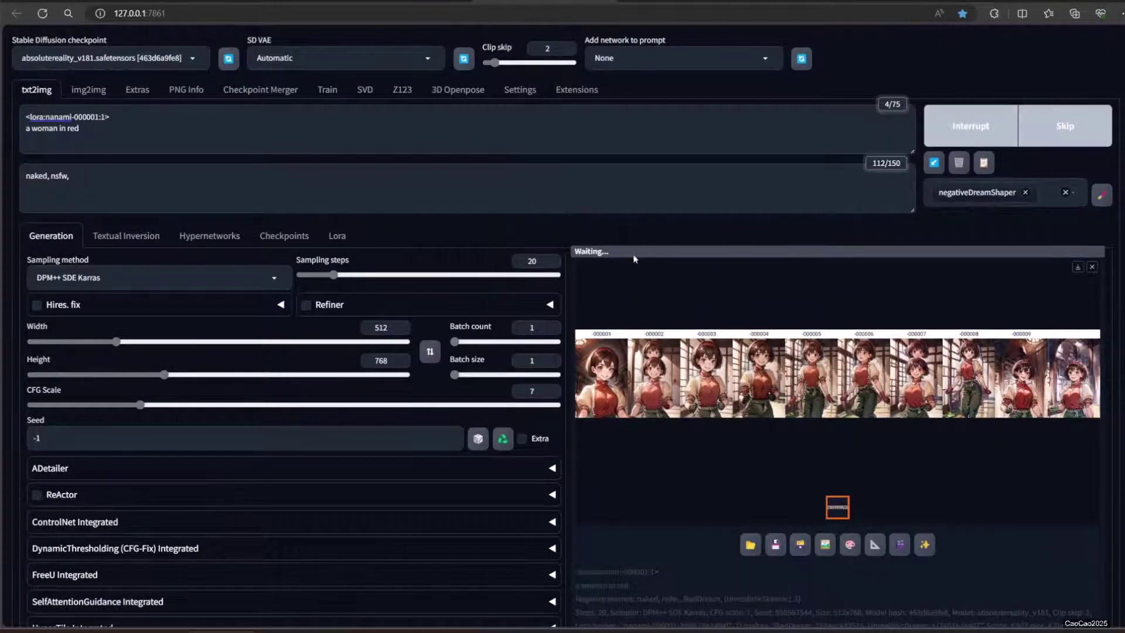
click(838, 375)
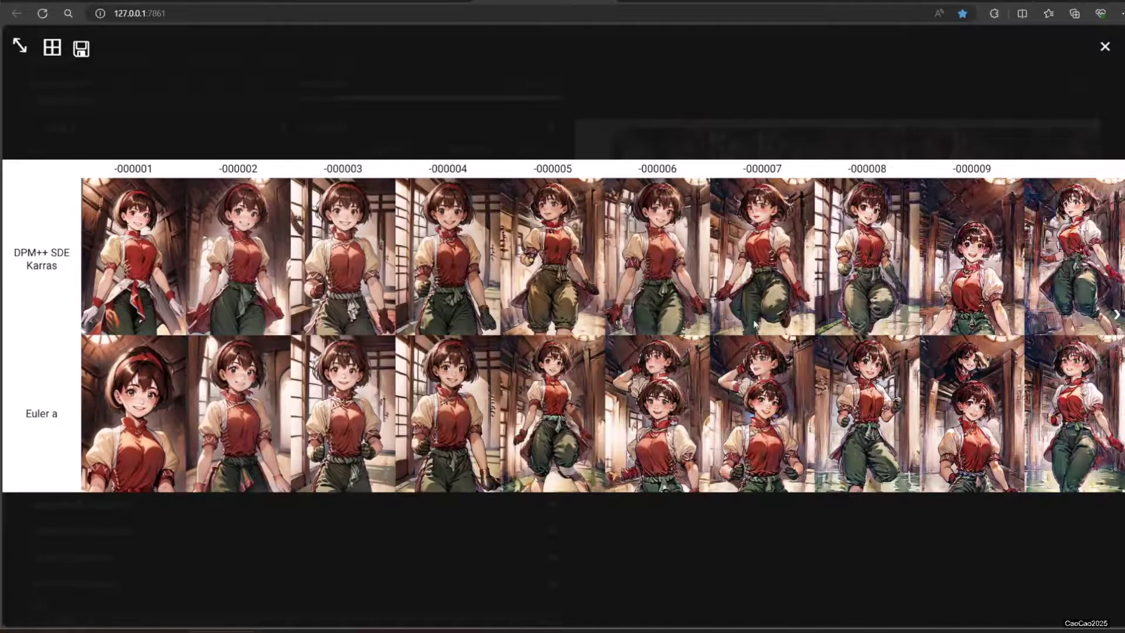
click(492, 389)
Step: Add "in school," to the prompt, generate an image with the nanami-000004 LoRA at weight 0.6, and view it enlarged
scroll(420, 484, up, 3)
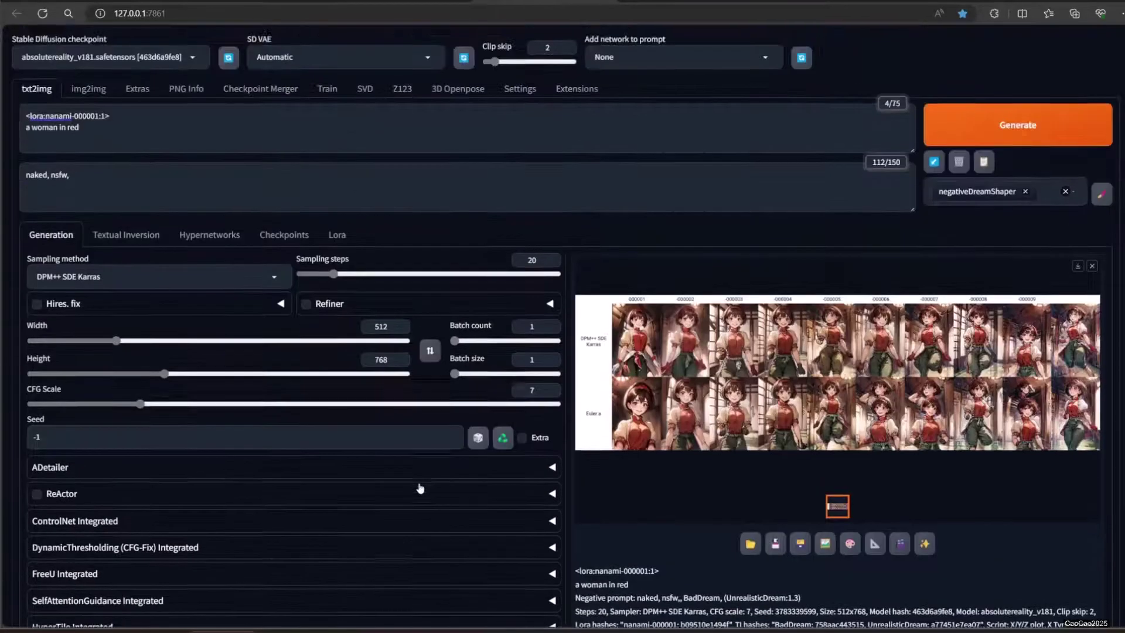
click(214, 142)
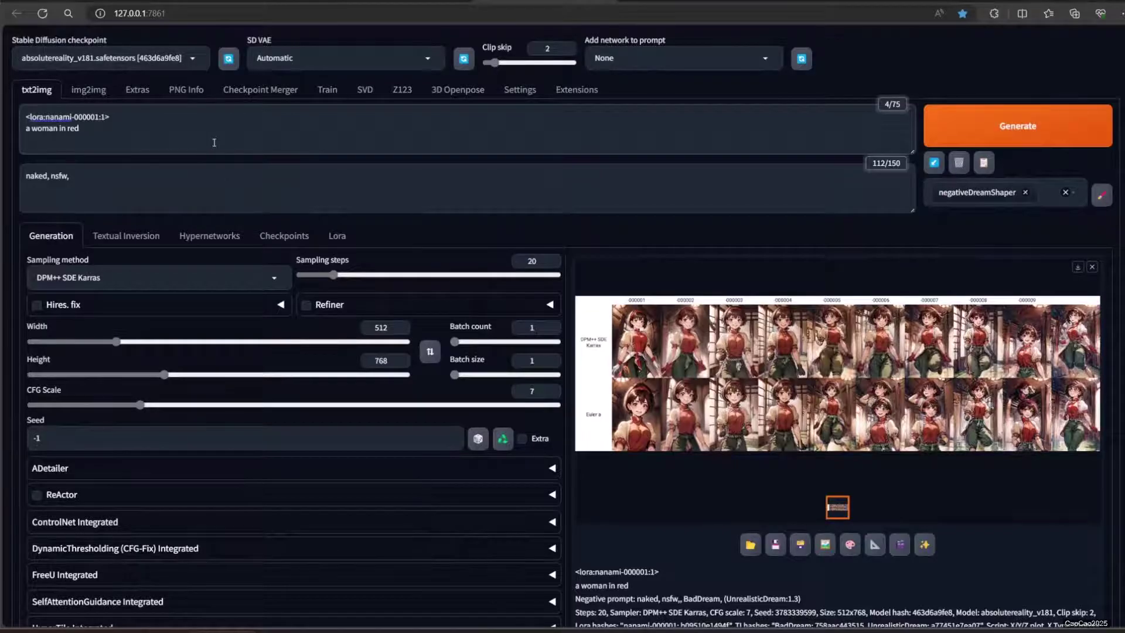
text(, in school,)
key(ctrl+Return)
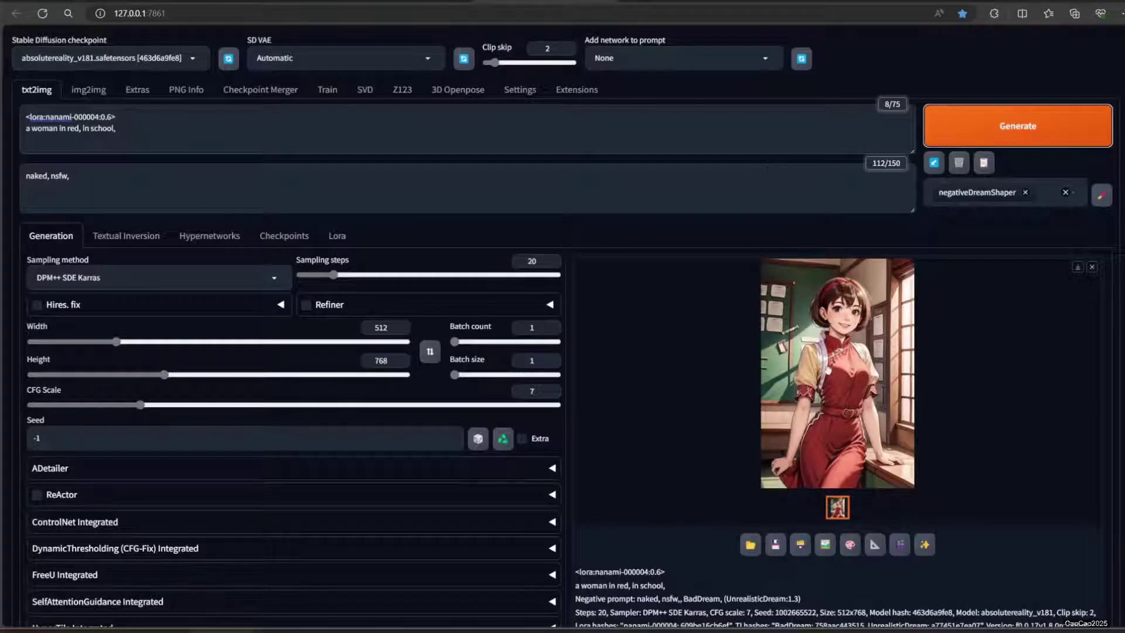
click(843, 374)
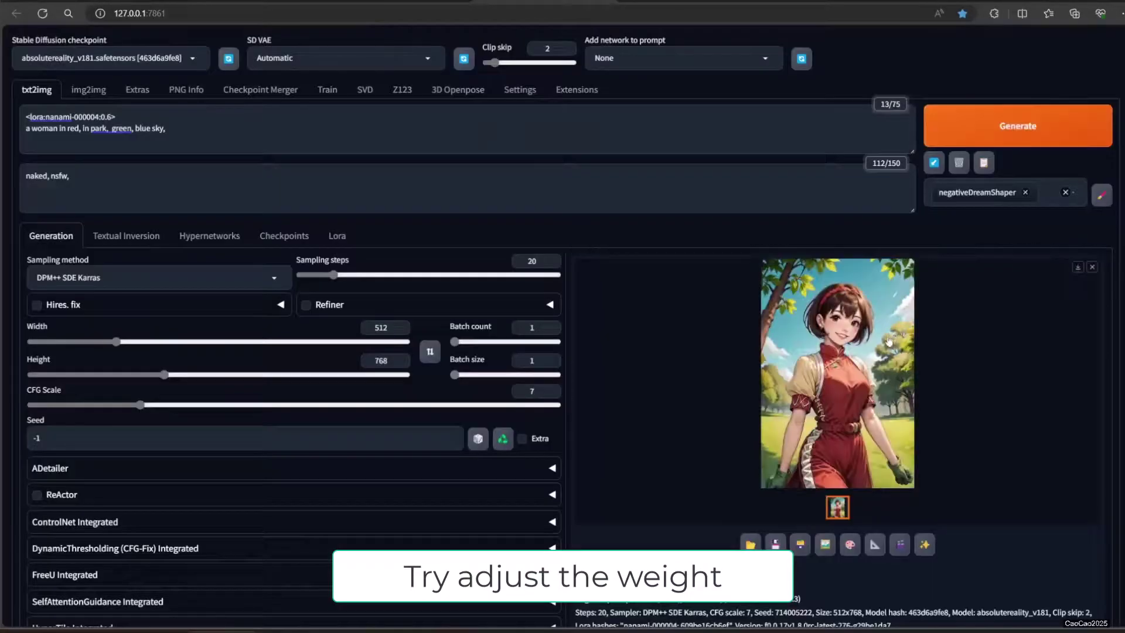
Step: Compare the enlarged park images generated with the nanami-000004 LoRA at weights 0.6 and 0.4
click(896, 334)
key(Right)
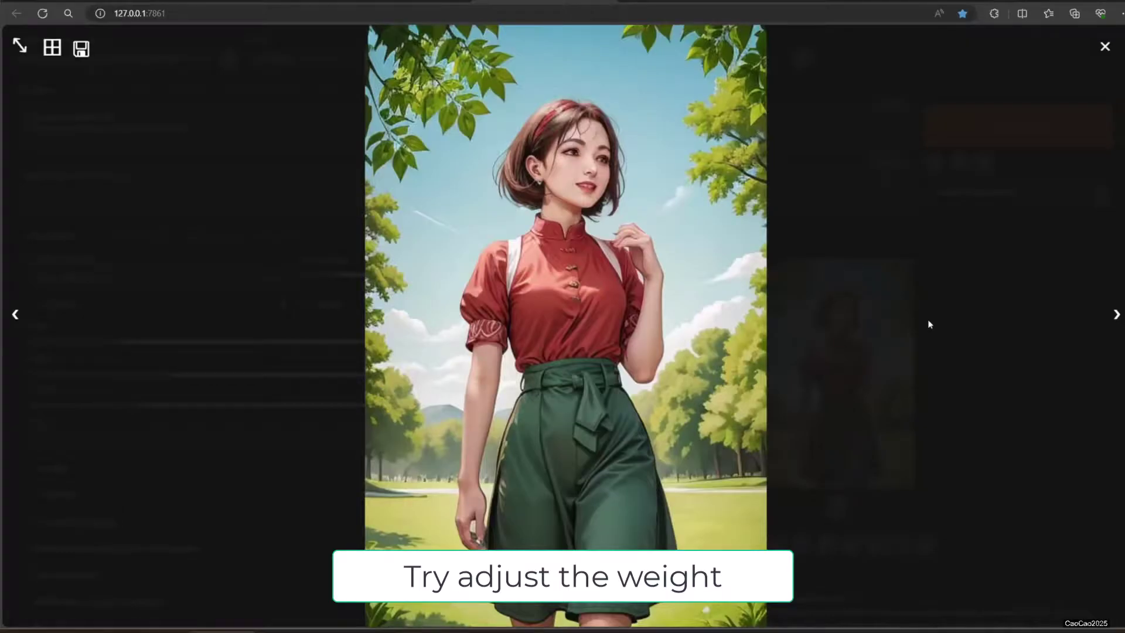
key(Left)
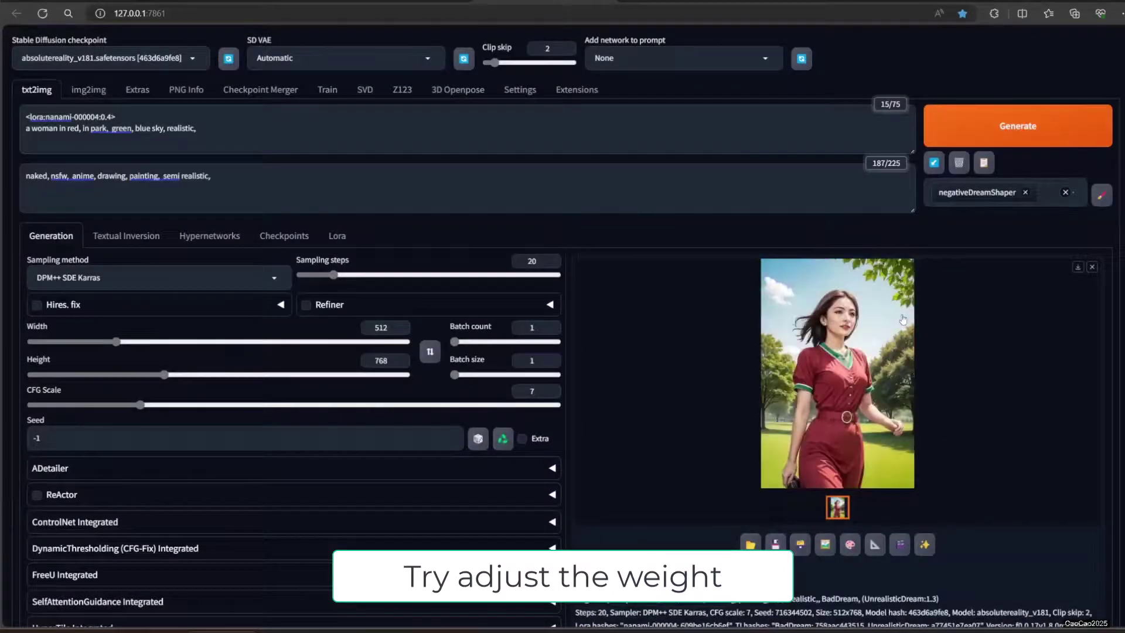
click(901, 317)
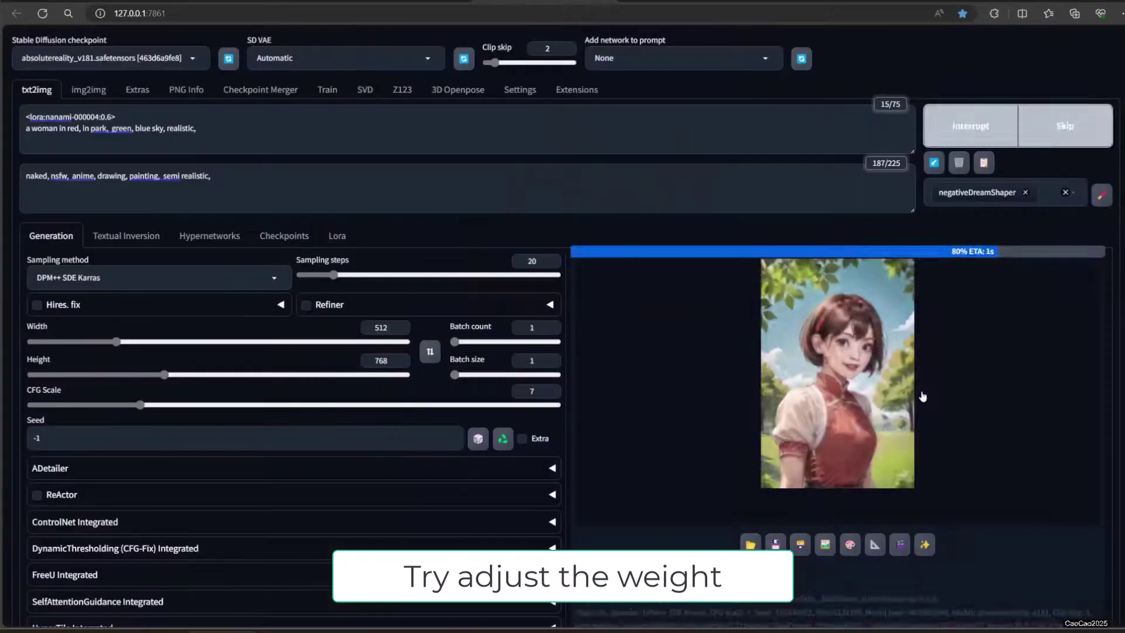
click(917, 380)
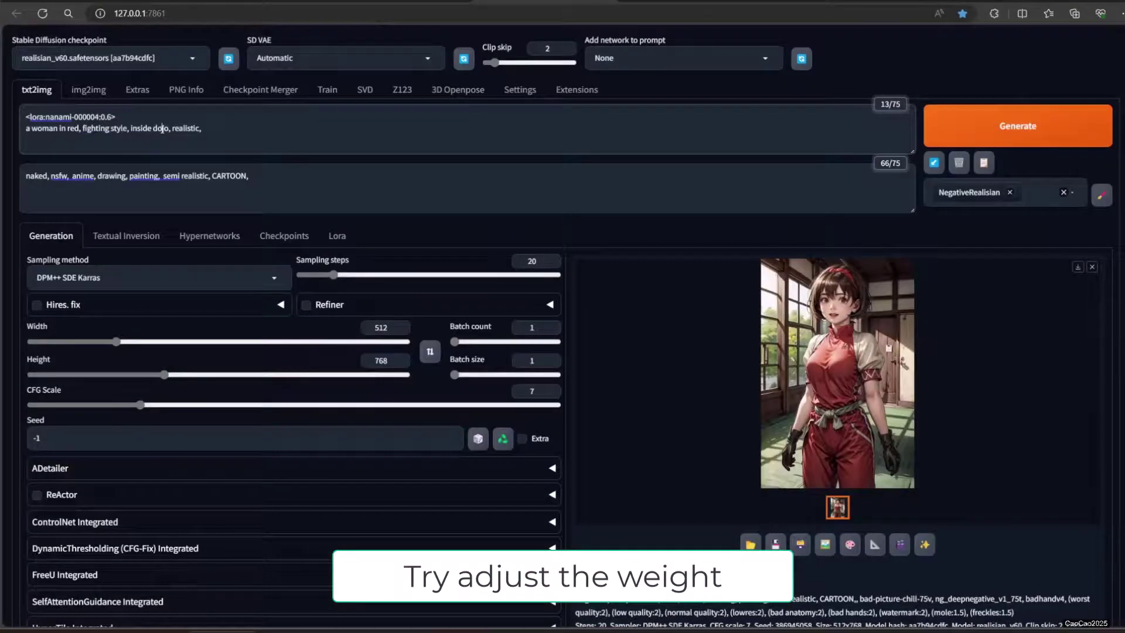
Step: Replace "inside dojo" in the prompt with "simple background, blue pants" and view the generated image enlarged
double_click(160, 127)
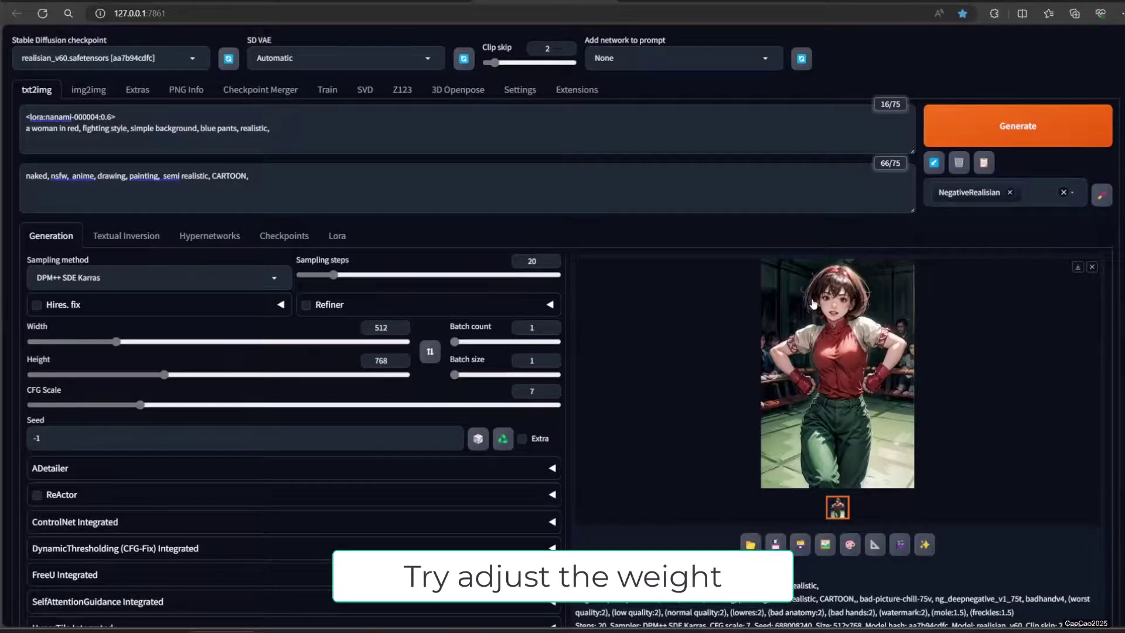
click(813, 301)
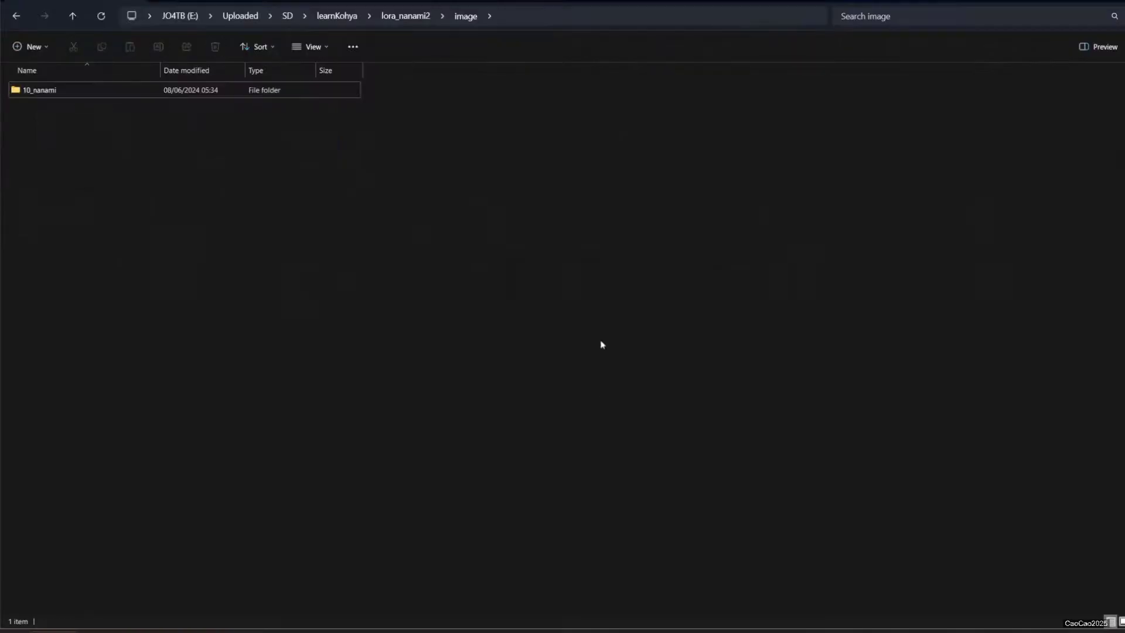
Step: Check the lora_nanami2 dataset folder and the kohya_ss settings for the animerge_v21.safetensors base model and the nanami2 image, output and log folders
click(410, 16)
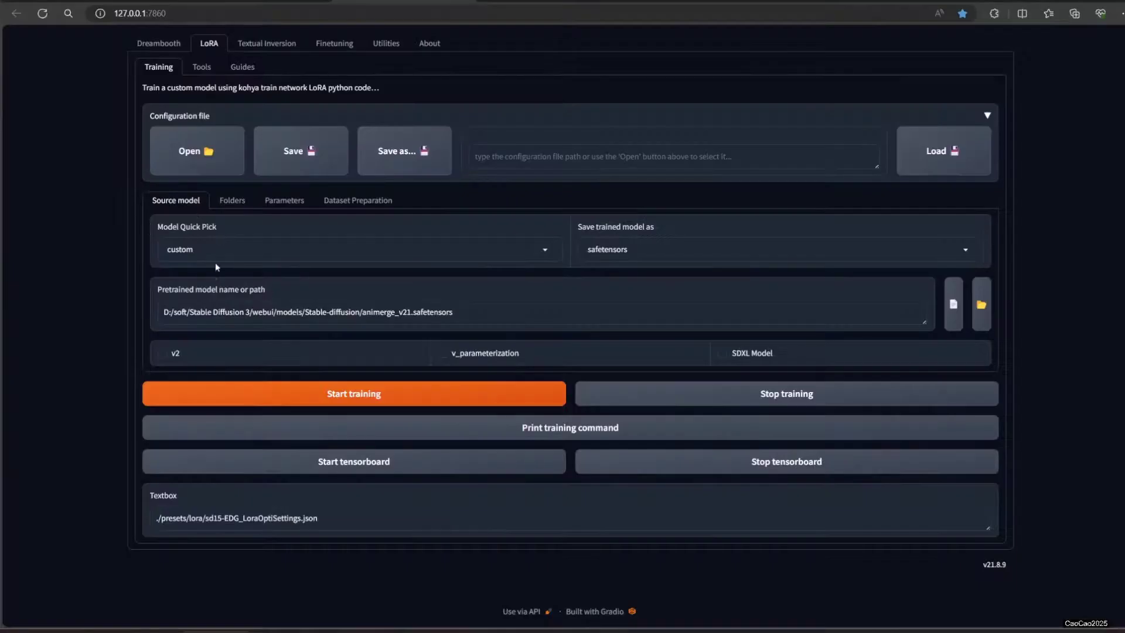
drag(520, 316, 164, 315)
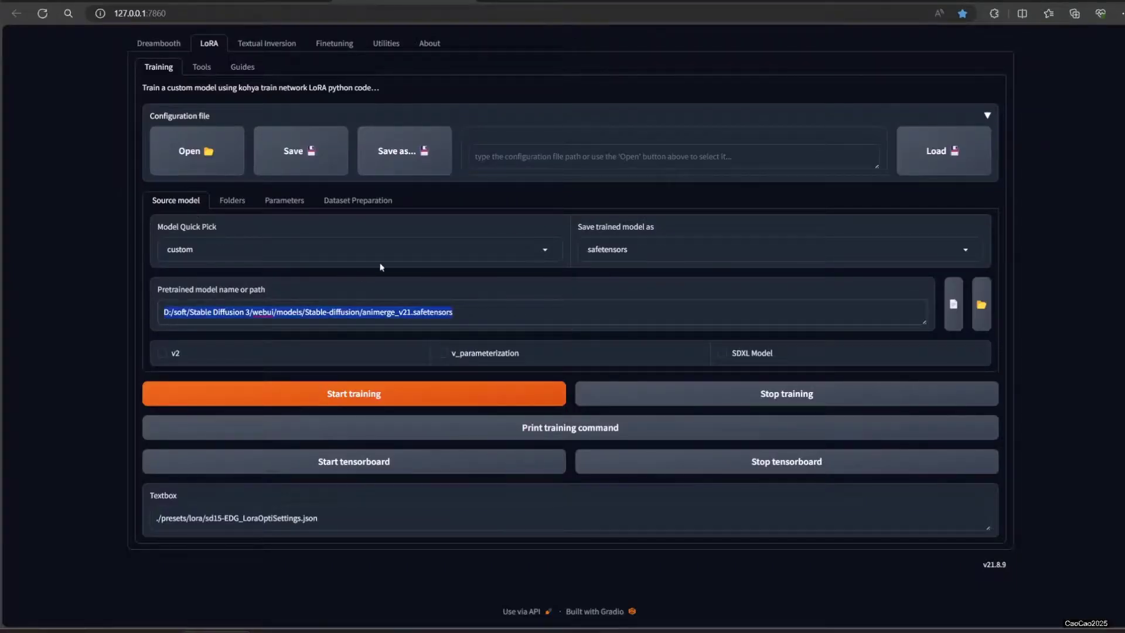
click(230, 202)
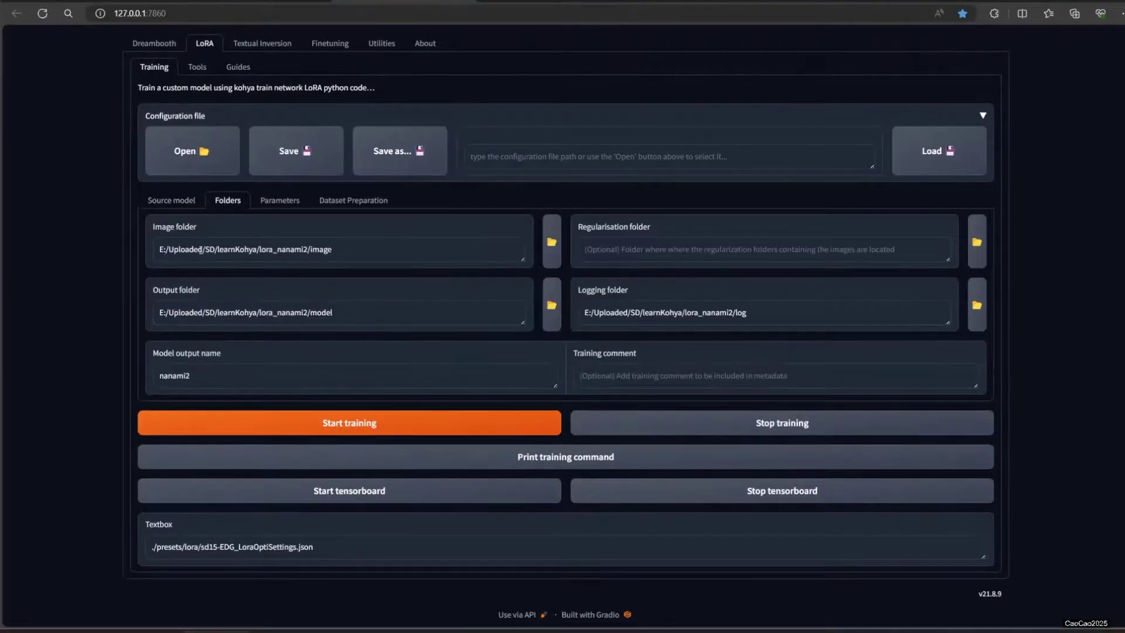
drag(333, 250, 143, 241)
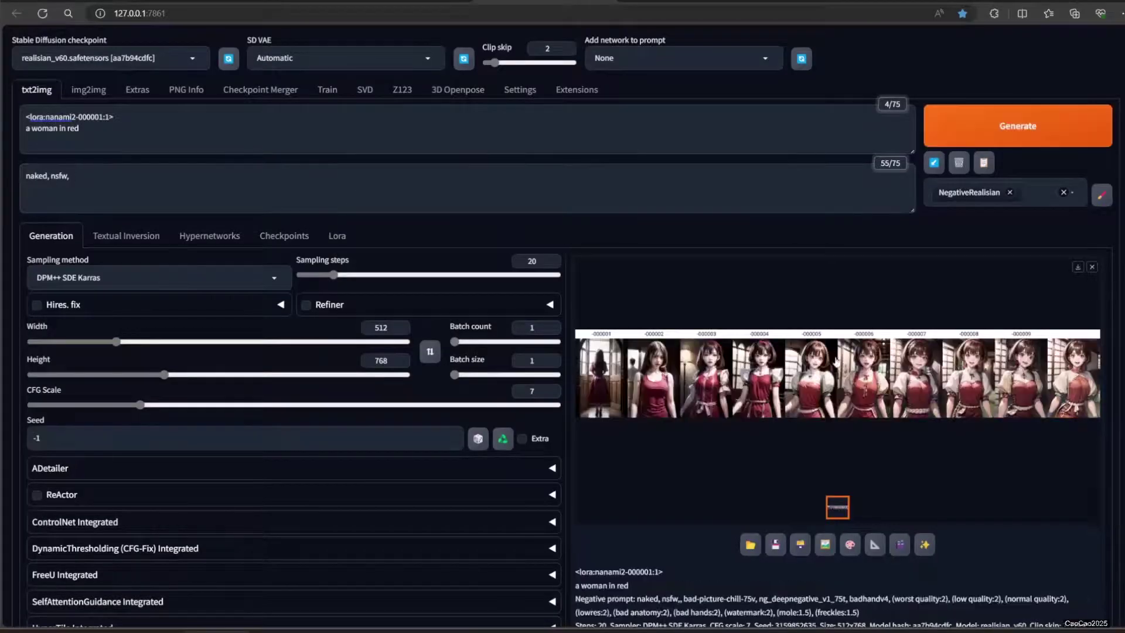
Step: Examine the nanami2 epoch comparison grids and the nanami2-000008 portrait generated at weight 0.8
click(836, 356)
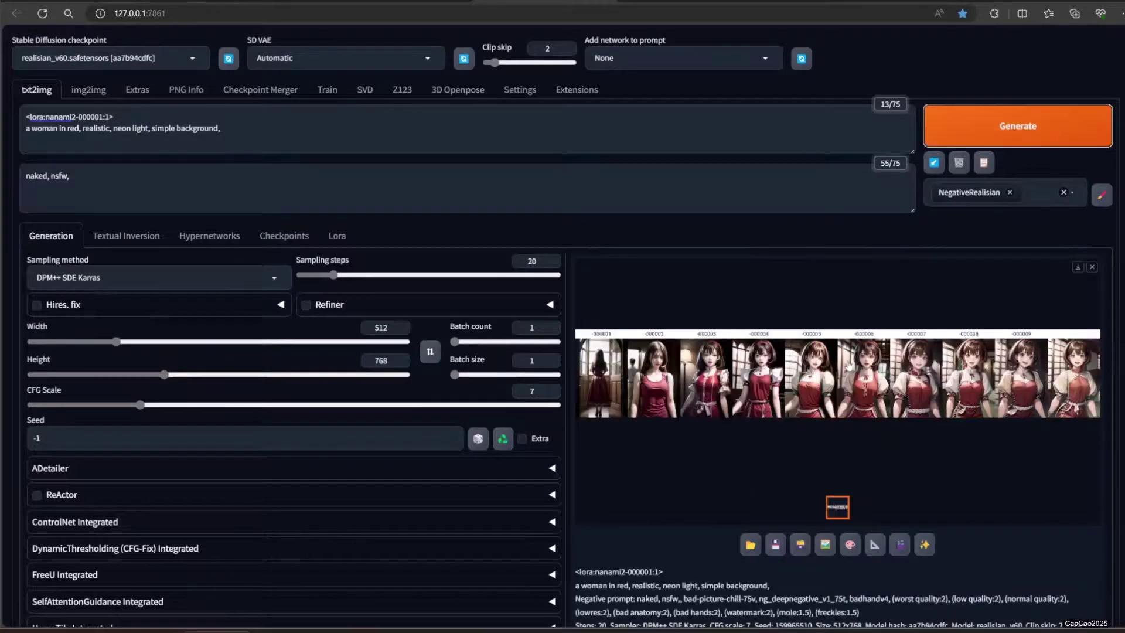
click(850, 367)
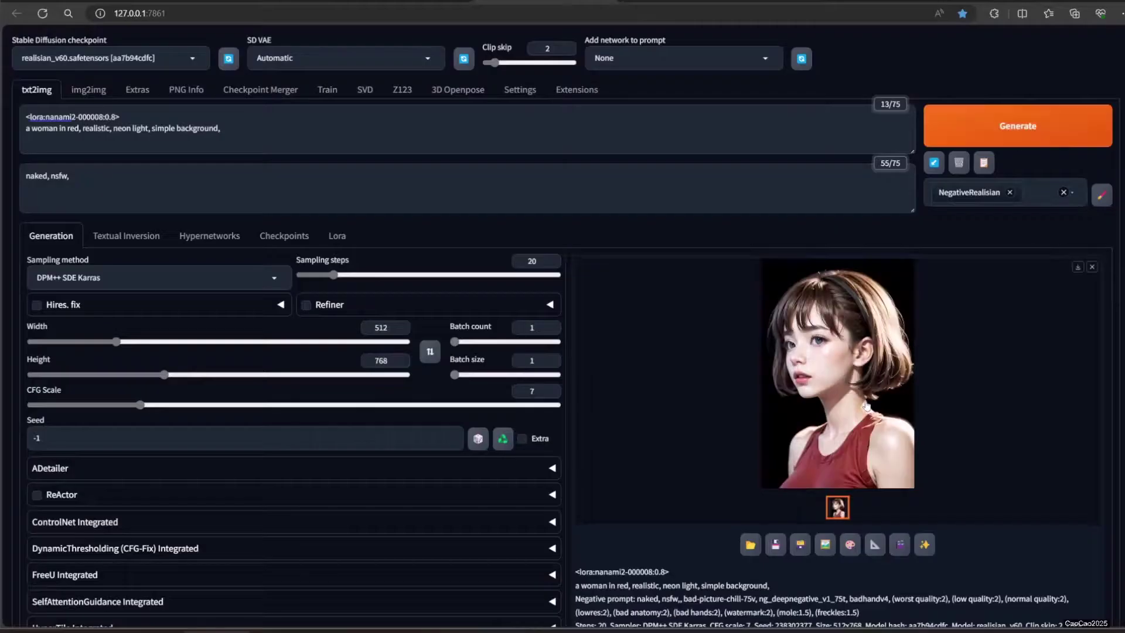
click(867, 405)
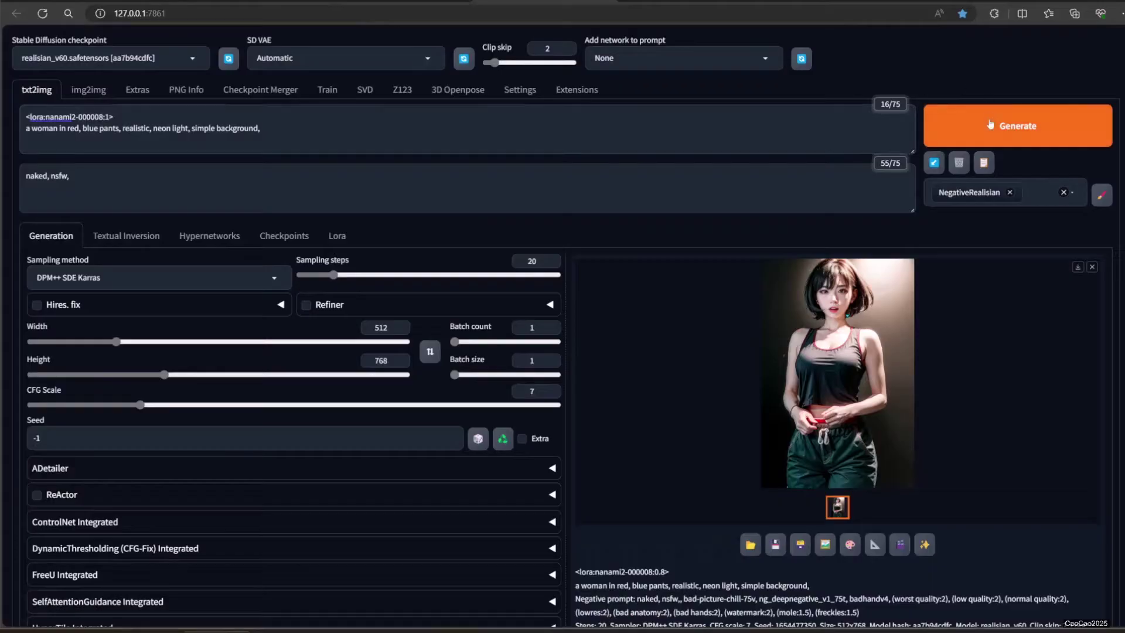
Step: Generate the "blue pants" neon-light prompt with the nanami2-000008 LoRA at weight 1 and view the resulting images enlarged
click(991, 125)
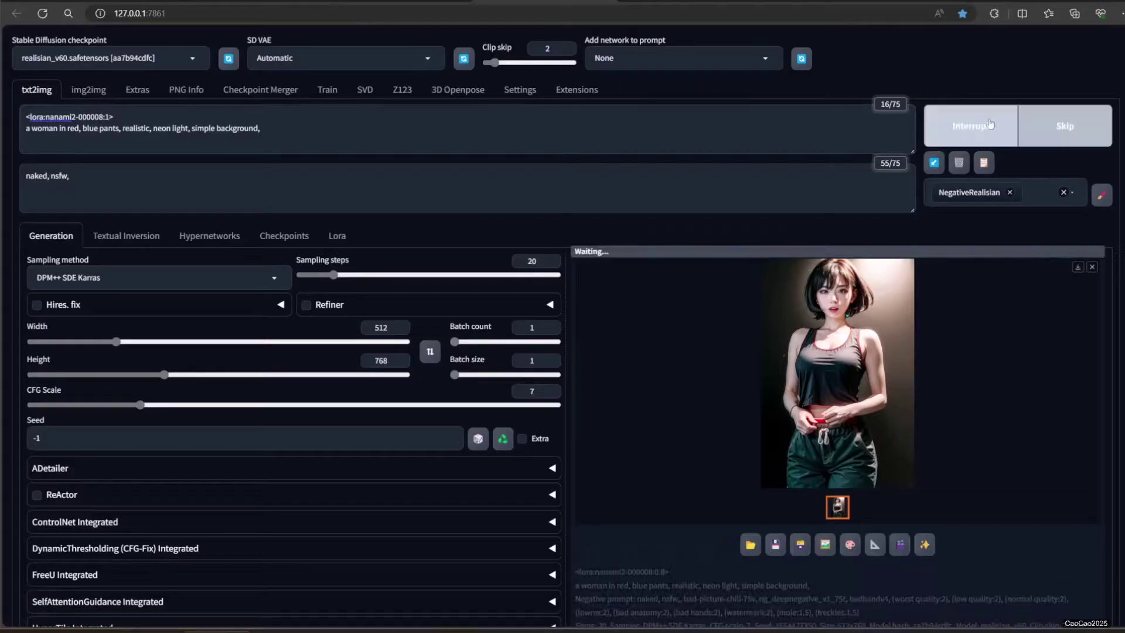
click(929, 346)
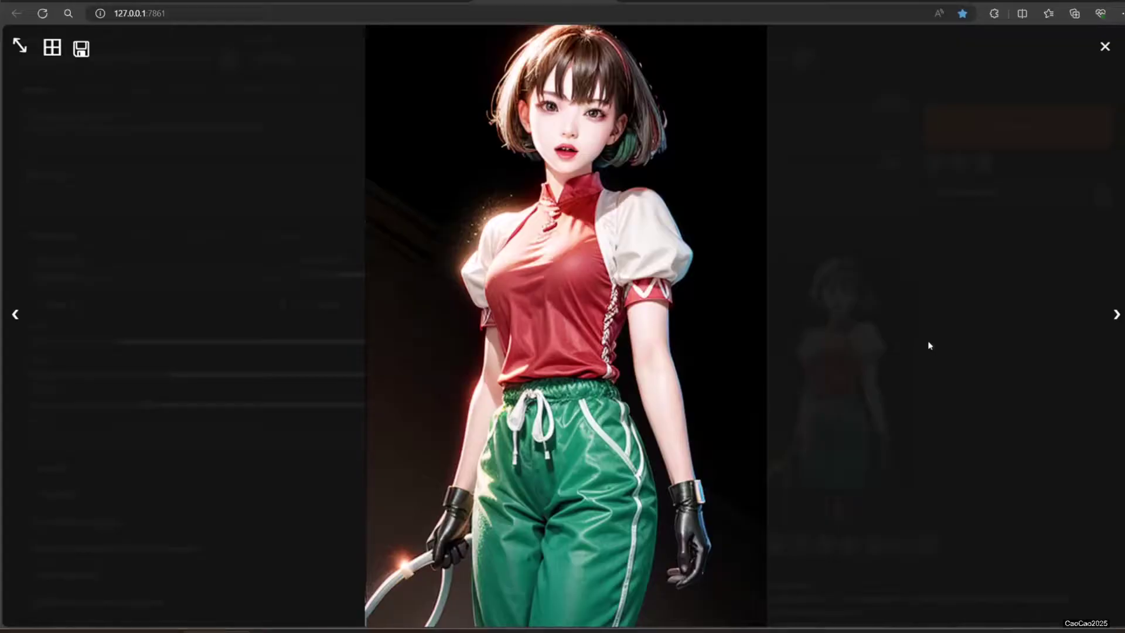
click(929, 346)
click(872, 355)
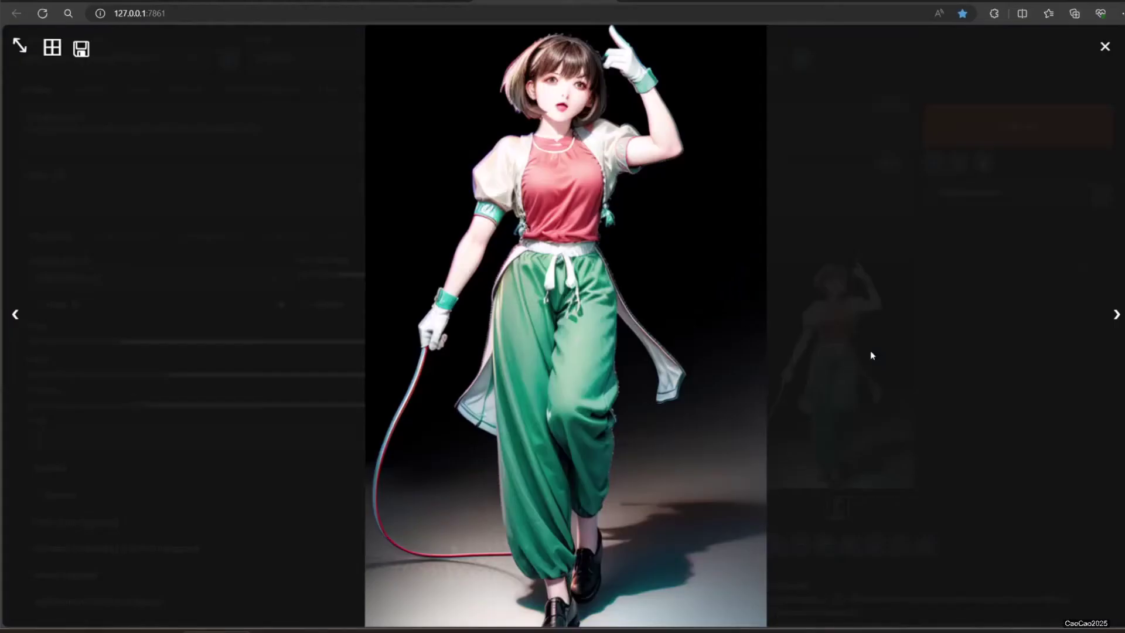
click(871, 350)
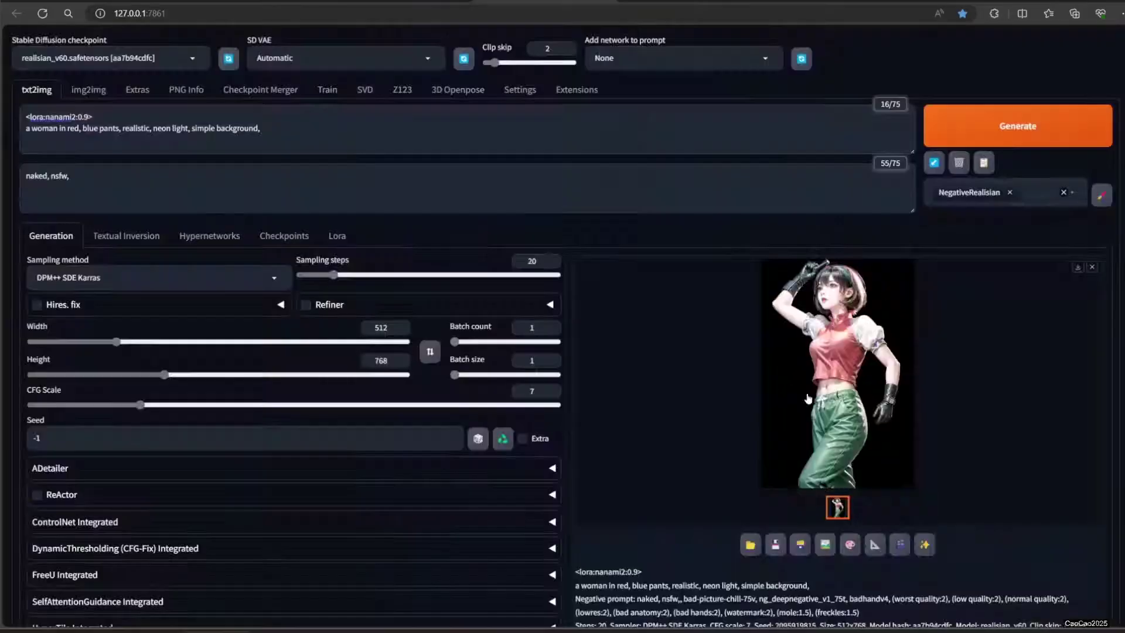
Step: Examine the enlarged nanami2 test images one by one, comparing the face and outfit across the simple-background and waterfall scenes
click(900, 388)
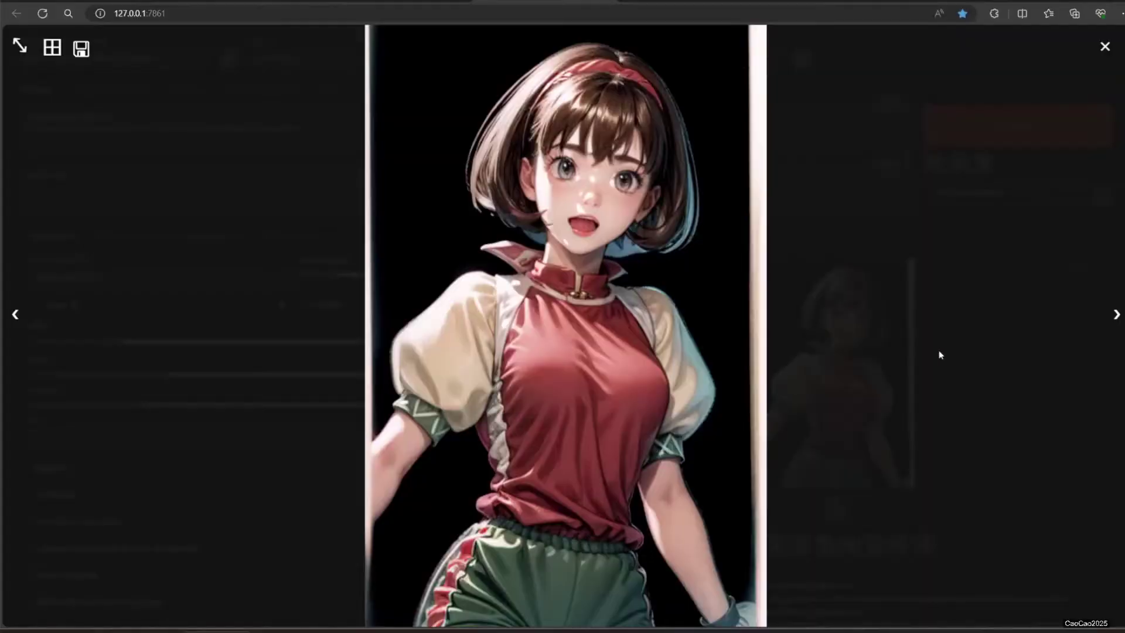
click(940, 352)
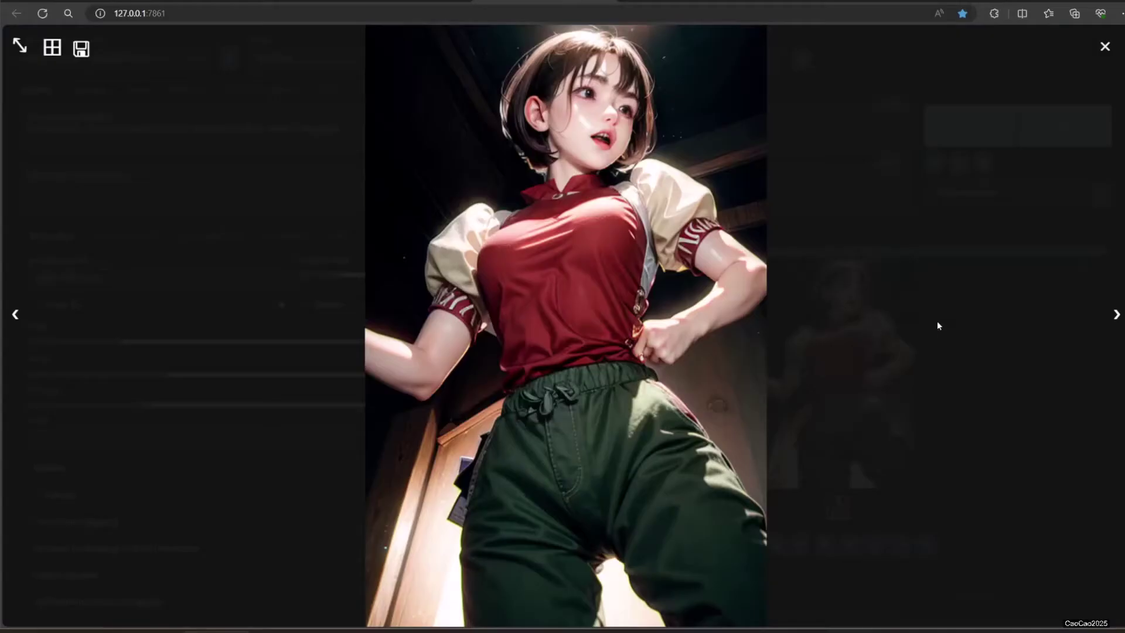
click(979, 356)
click(811, 315)
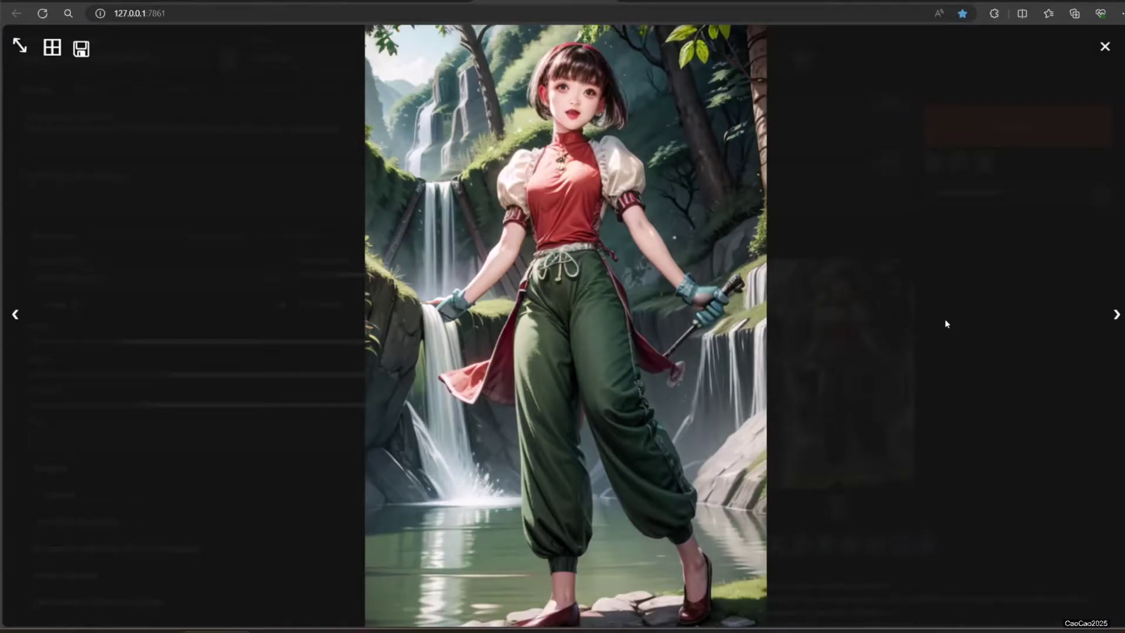
click(945, 319)
click(953, 325)
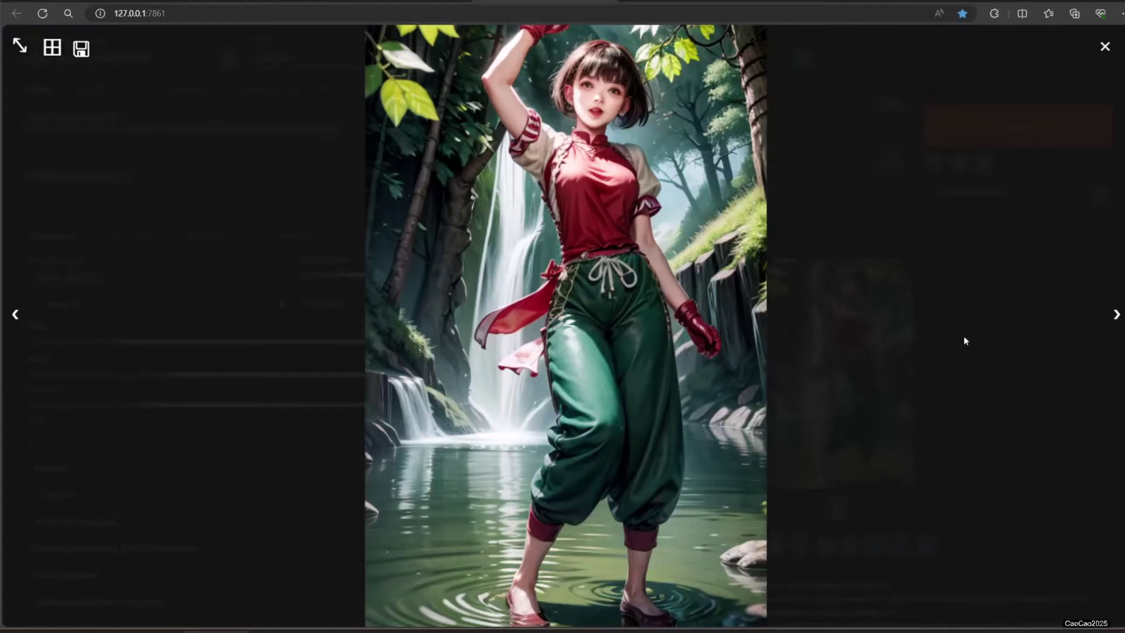
click(968, 338)
click(841, 340)
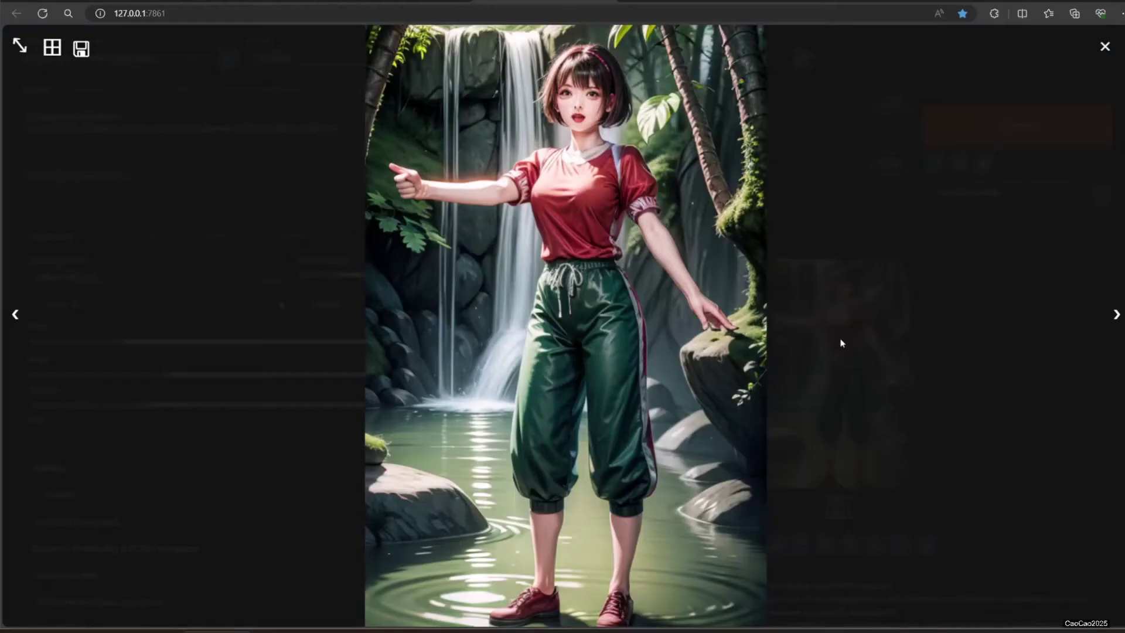
click(968, 339)
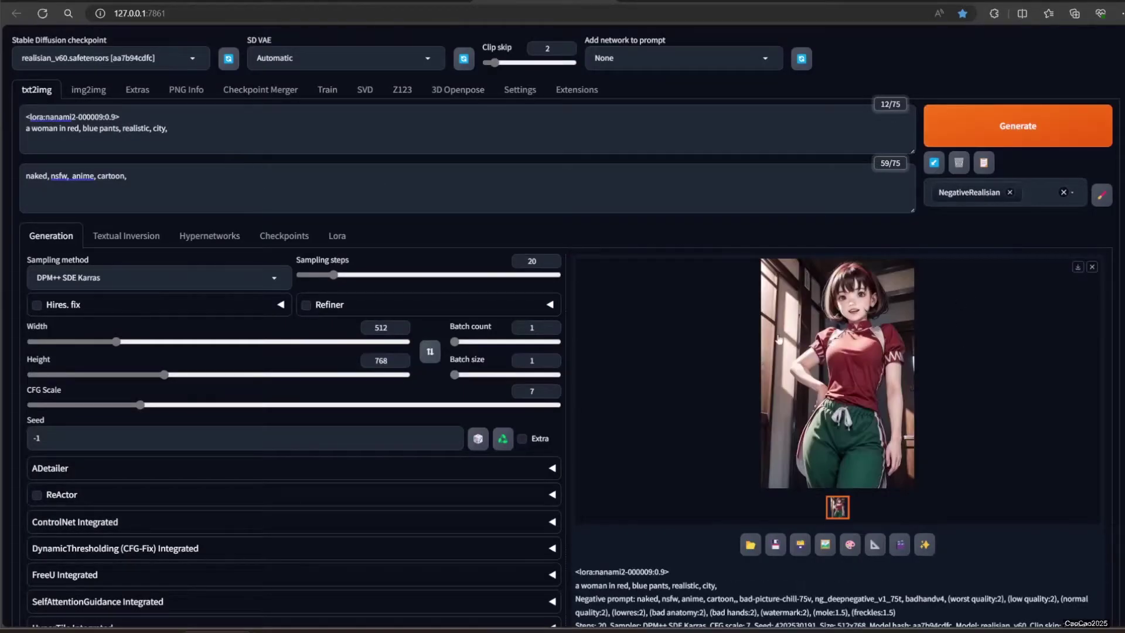
Step: View the "city" and "city street" images made with the nanami2-000009 LoRA at weight 0.9 enlarged
click(843, 345)
click(1006, 379)
click(885, 364)
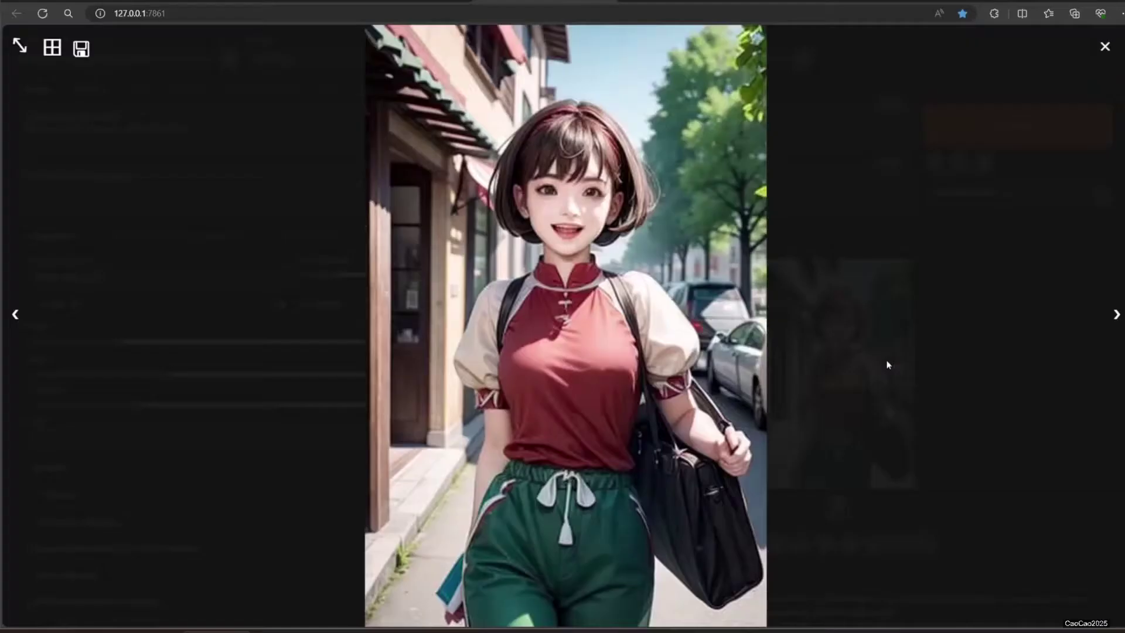
click(949, 342)
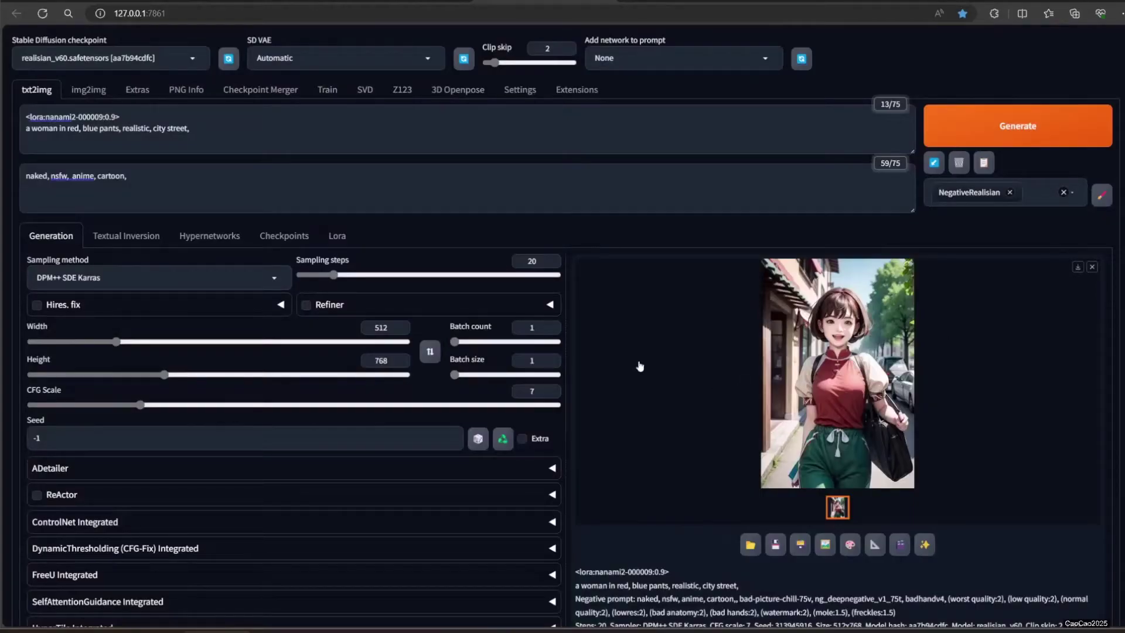
Step: Enable Hires. fix for the nanami2-000009 tests and view the upscaled street and "blue sky, green field" images enlarged
click(37, 305)
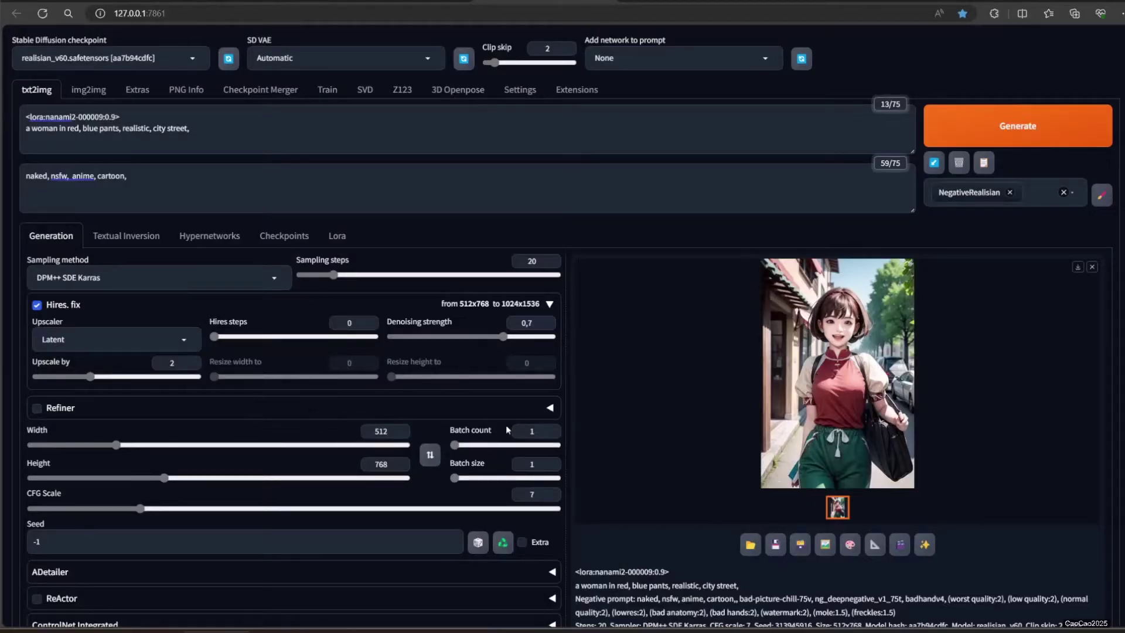
click(877, 344)
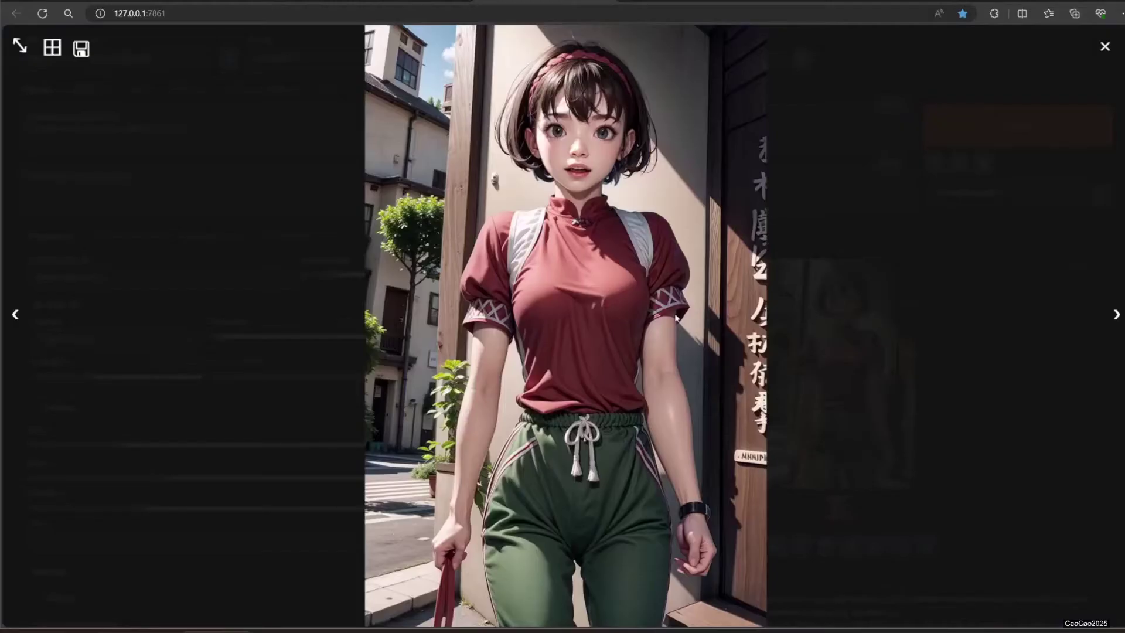
click(927, 401)
click(793, 363)
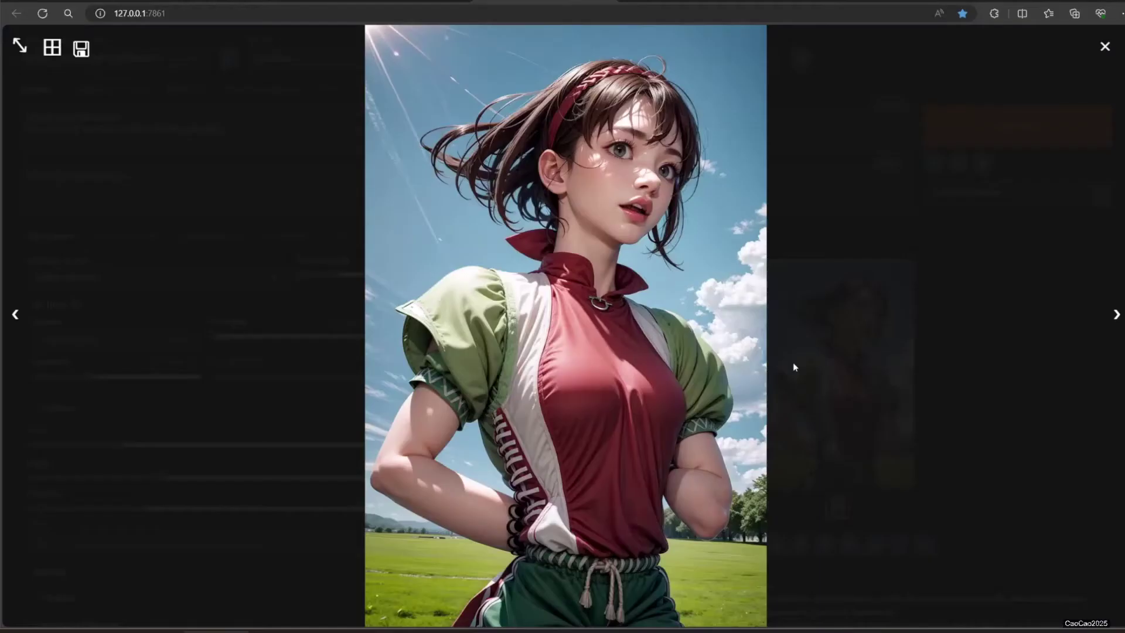
click(978, 405)
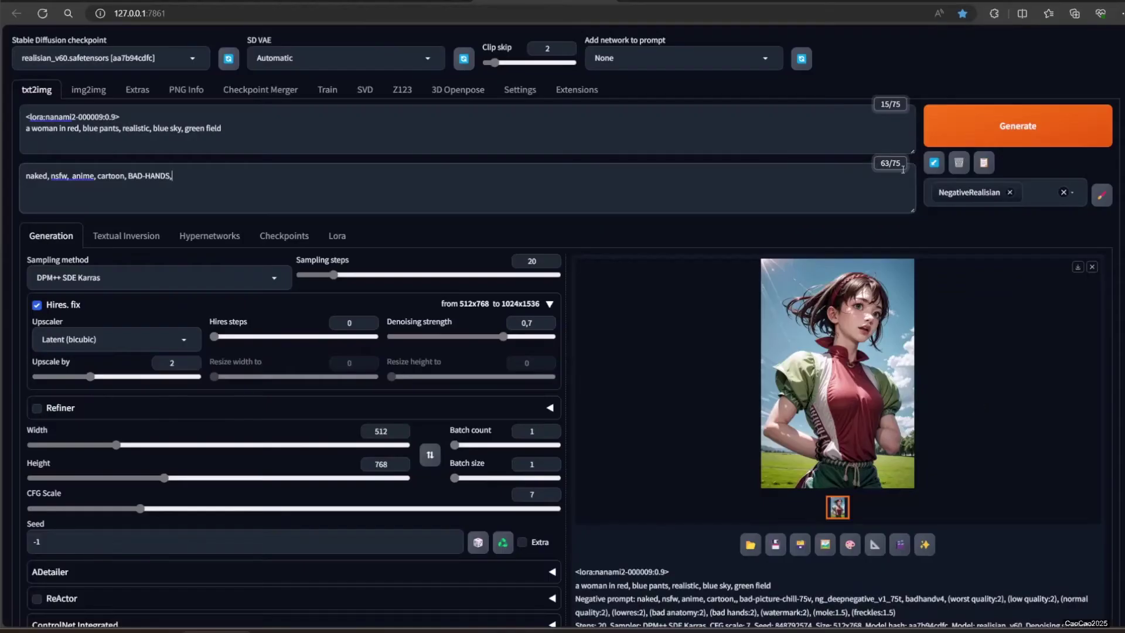
Step: Generate the "blue sky, green field" prompt with BAD-HANDS as a negative, and view the field and "night sky, big tree, moon light" images enlarged
click(962, 125)
click(880, 412)
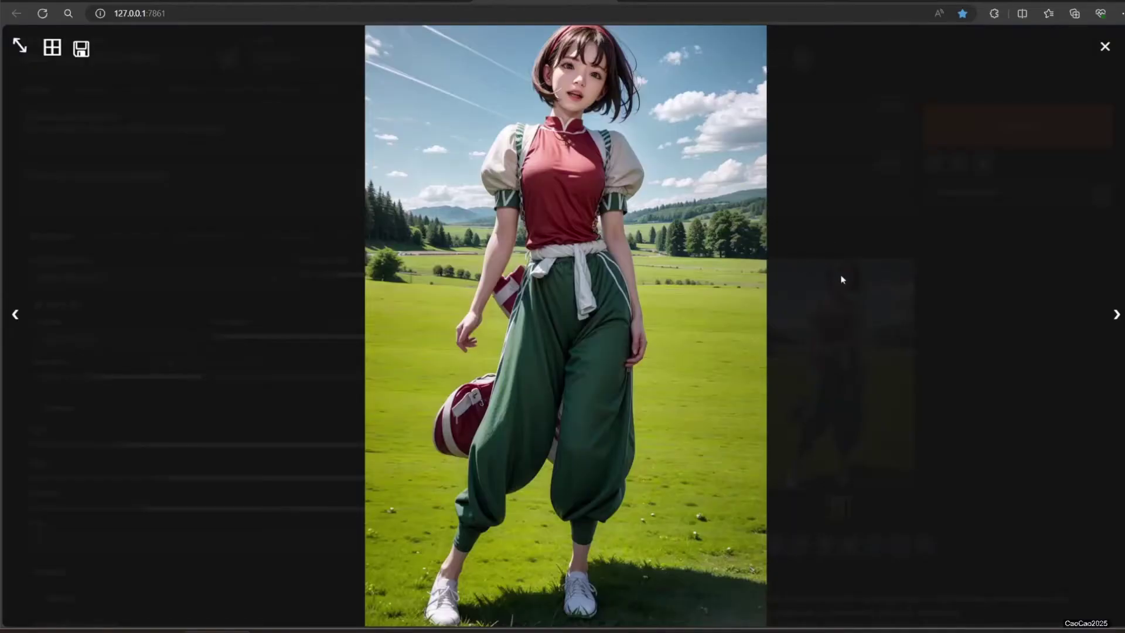
click(932, 352)
click(862, 342)
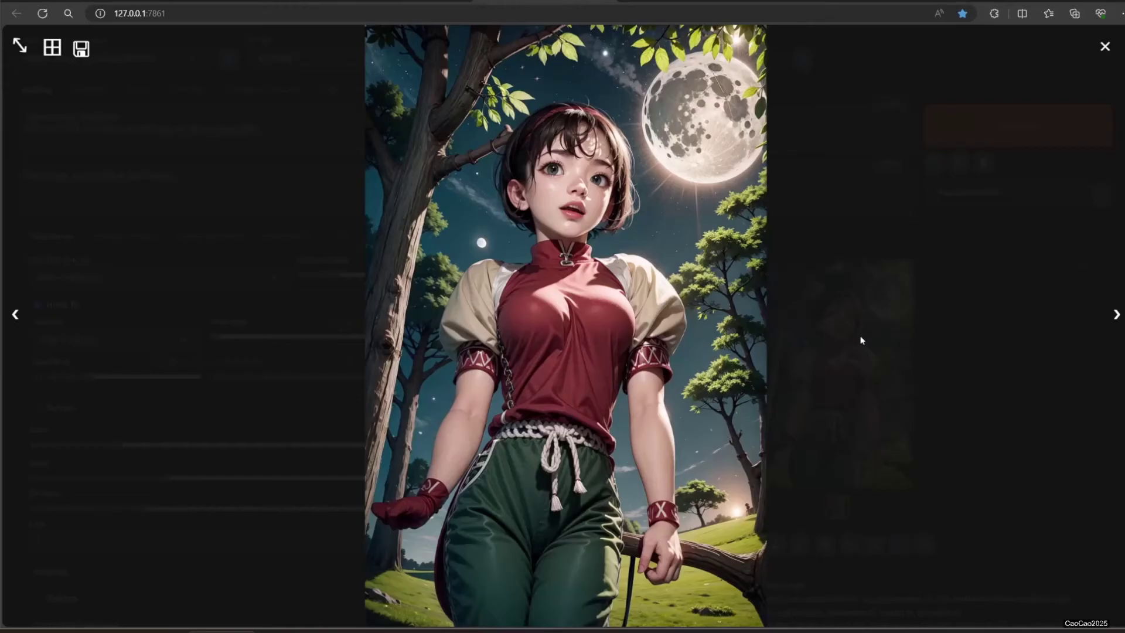
click(862, 340)
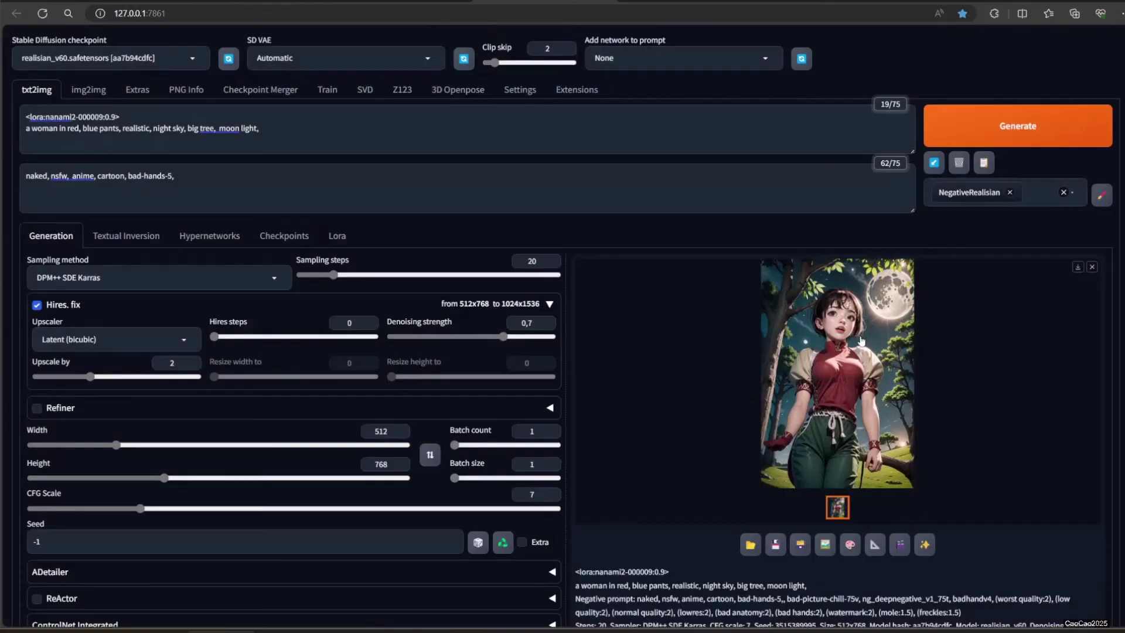